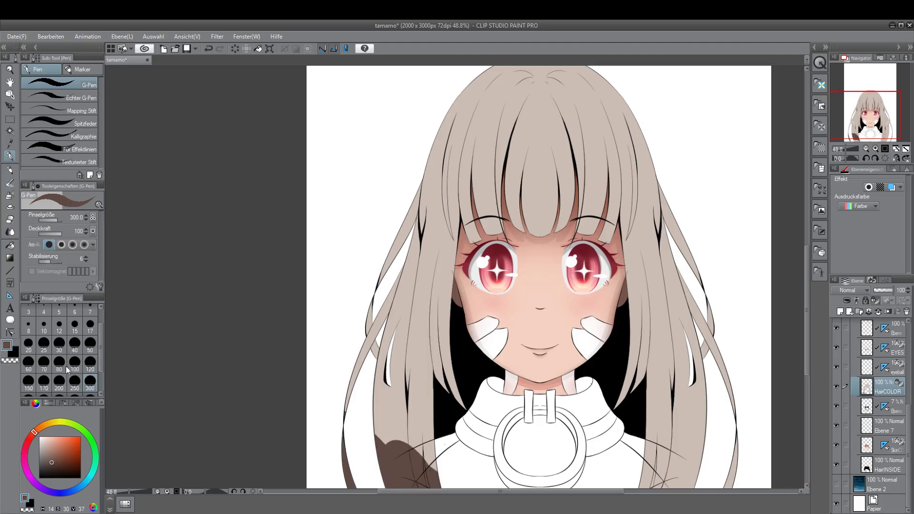
Step: Cover the hair on the HairCOLOR layer with flat dark brown, using the G-Pen at size 120 for the remaining areas
scroll(598, 429, up, 3)
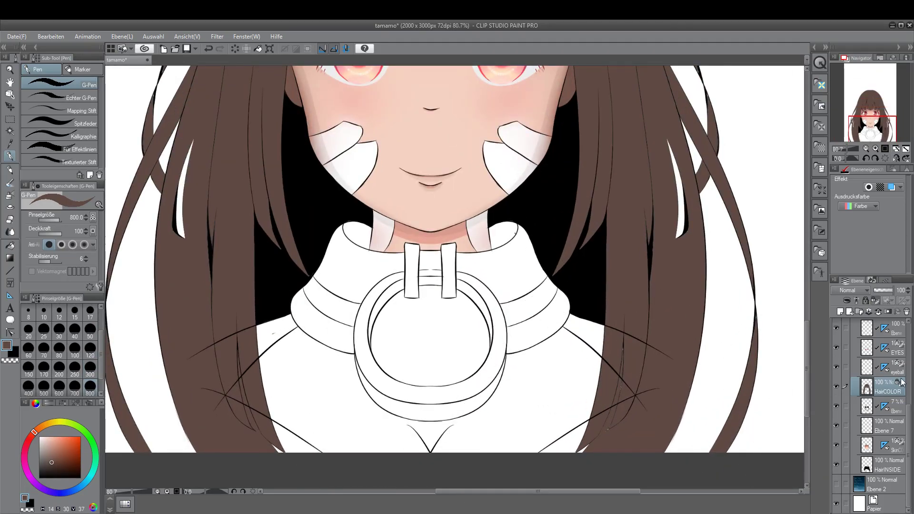
click(90, 351)
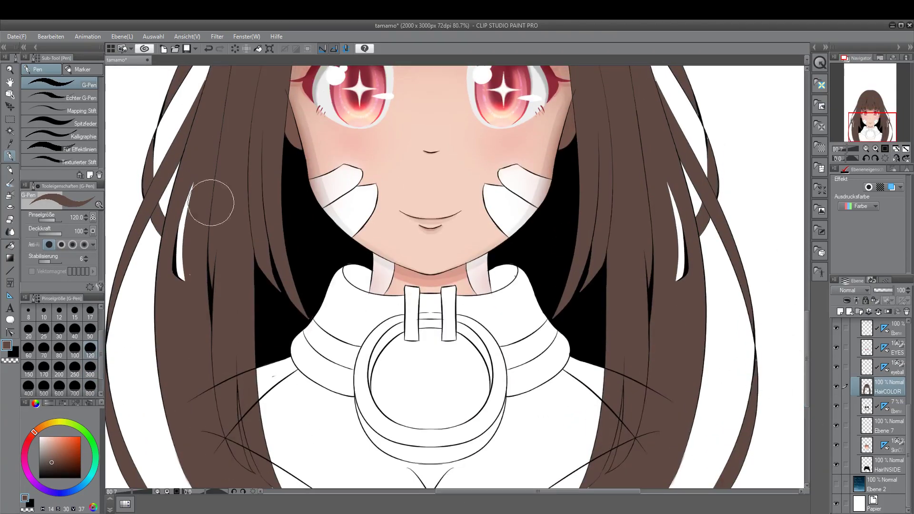
scroll(644, 198, down, 2)
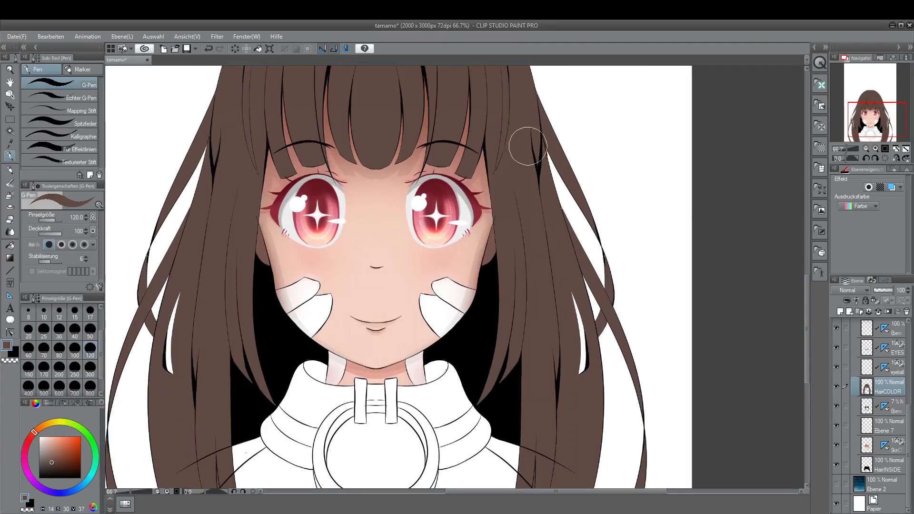
scroll(341, 116, up, 3)
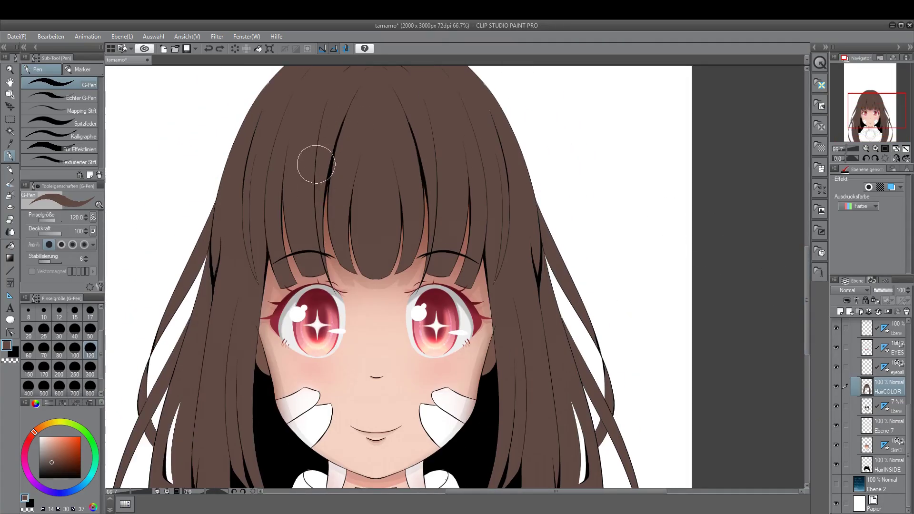
scroll(341, 117, up, 2)
Step: Fill the leftover gaps along the outer hair strands with dark brown, touching up the edges with the Spitzfeder pen at size 8
click(10, 245)
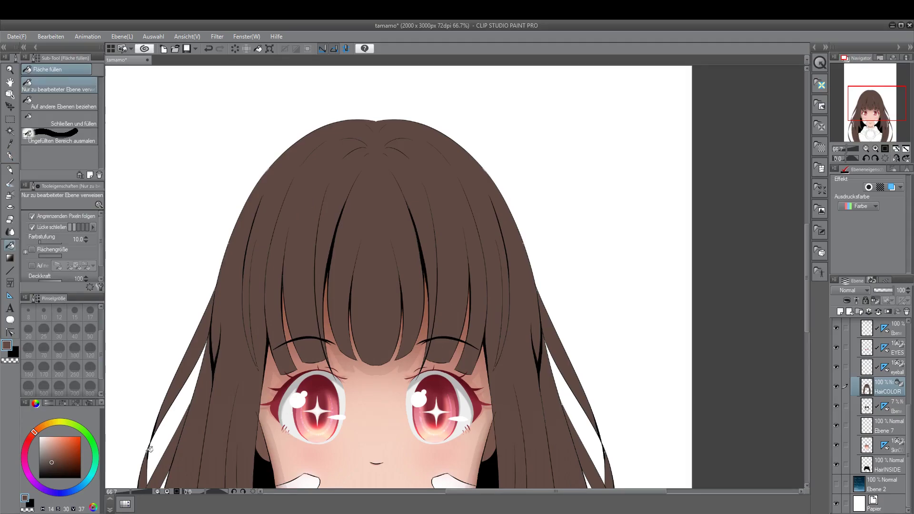
scroll(244, 438, up, 3)
key(p)
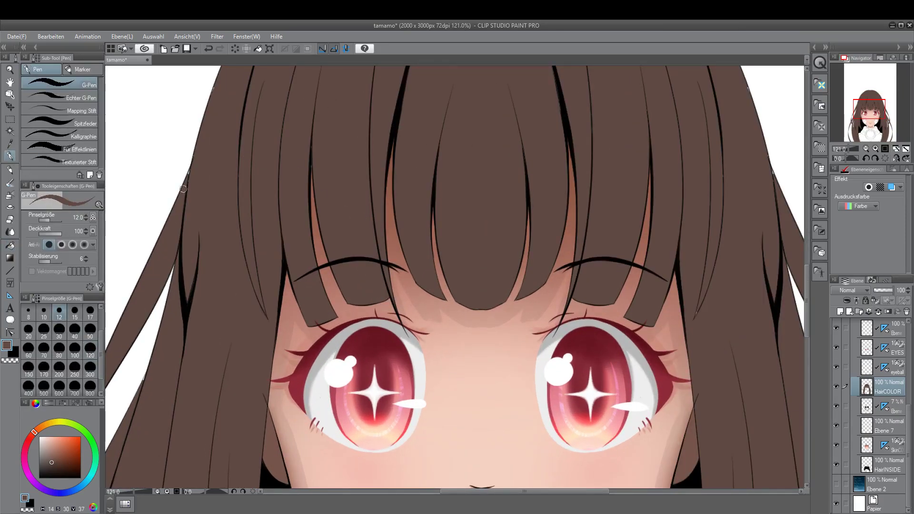
click(62, 122)
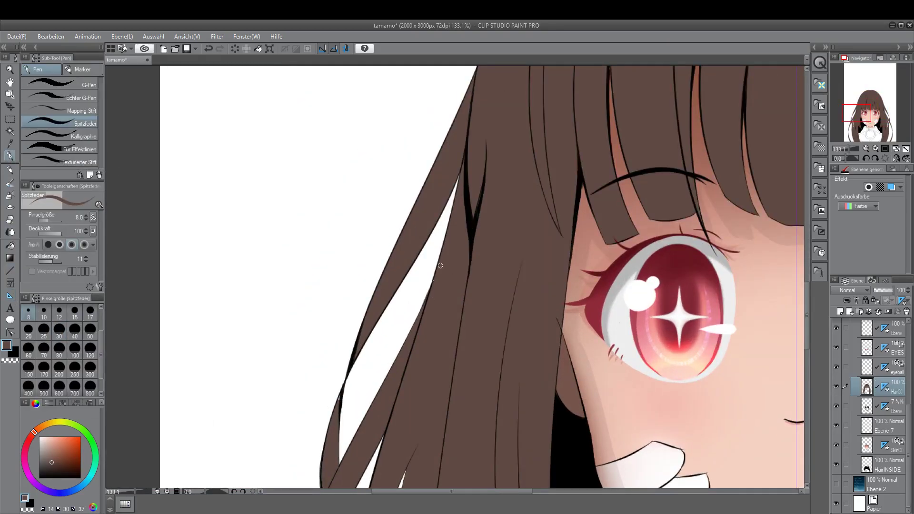
scroll(331, 473, down, 5)
scroll(342, 342, up, 2)
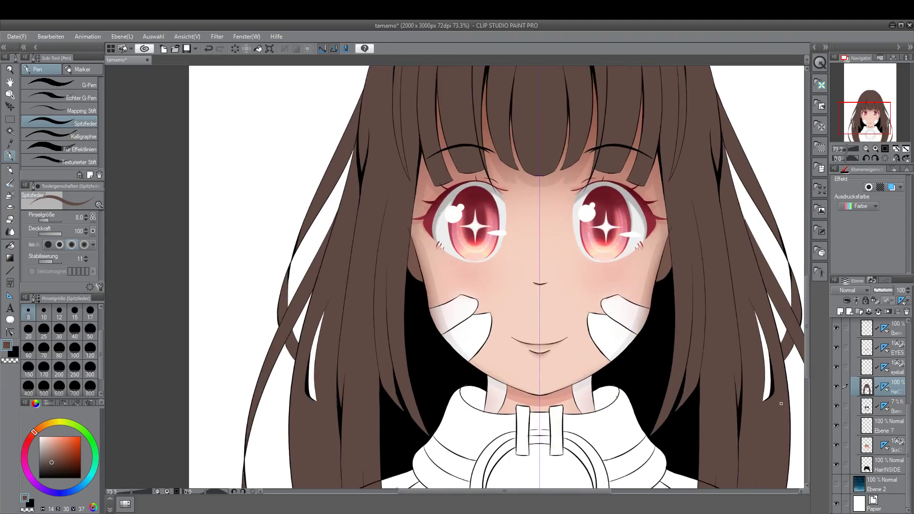
scroll(246, 445, down, 4)
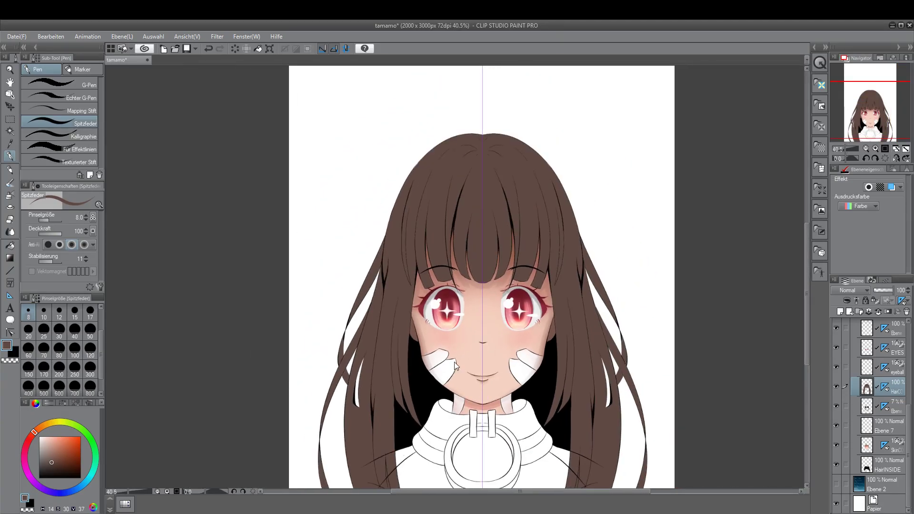
scroll(523, 285, up, 2)
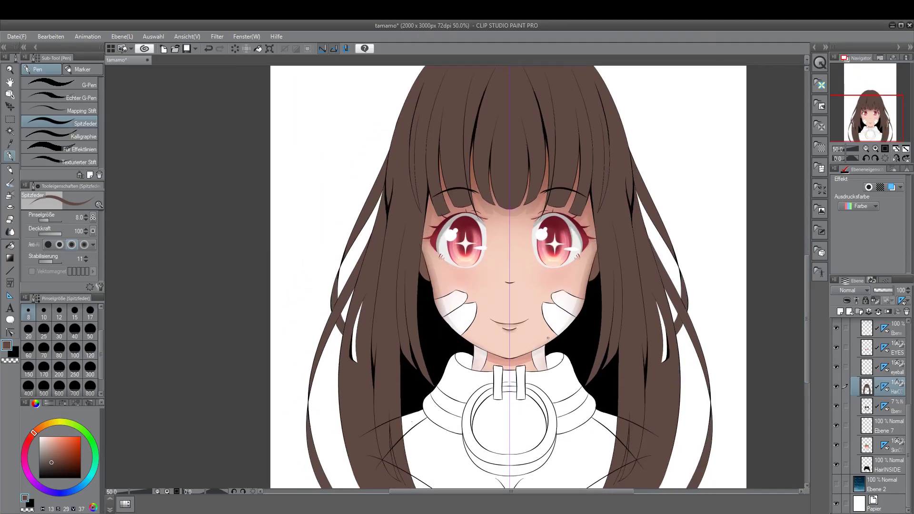
Step: Refill the whole hair, including the thin outer strands, with a lighter brown of H 13, S 35, V 48
scroll(805, 295, down, 1)
click(58, 464)
alt+click(346, 376)
key(g)
click(314, 366)
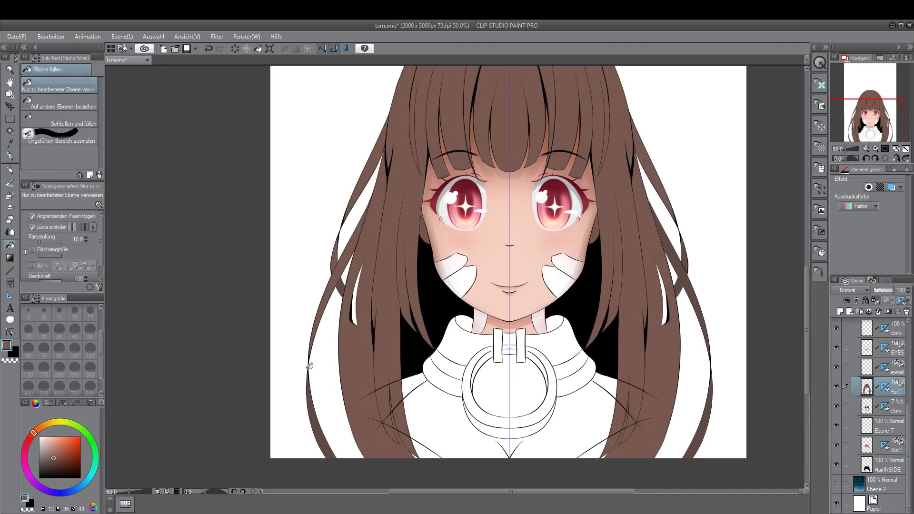
Step: Airbrush a soft shadow onto the hair in darker brown (H 13, S 38, V 40) with the Hart airbrush at size 800
click(55, 461)
key(b)
scroll(533, 129, down, 1)
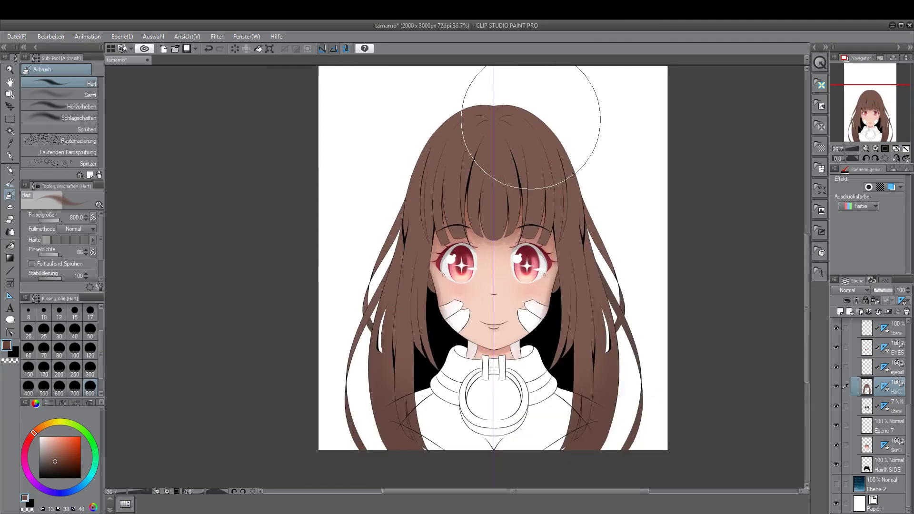
scroll(581, 267, up, 2)
scroll(581, 266, down, 2)
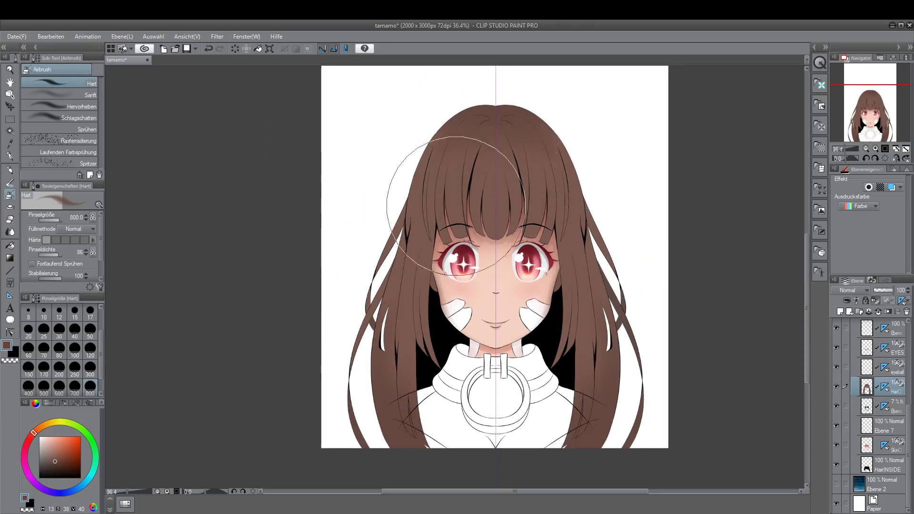
scroll(556, 309, up, 1)
Step: Draw mirrored darker brown shadow strands on the side locks beside the face with the Spitzfeder pen at size 40
click(12, 154)
click(75, 331)
drag(363, 209, 368, 355)
drag(369, 274, 380, 366)
mouse_move(312, 301)
mouse_down()
mouse_move(328, 238)
mouse_move(315, 279)
mouse_up()
key(ctrl+z)
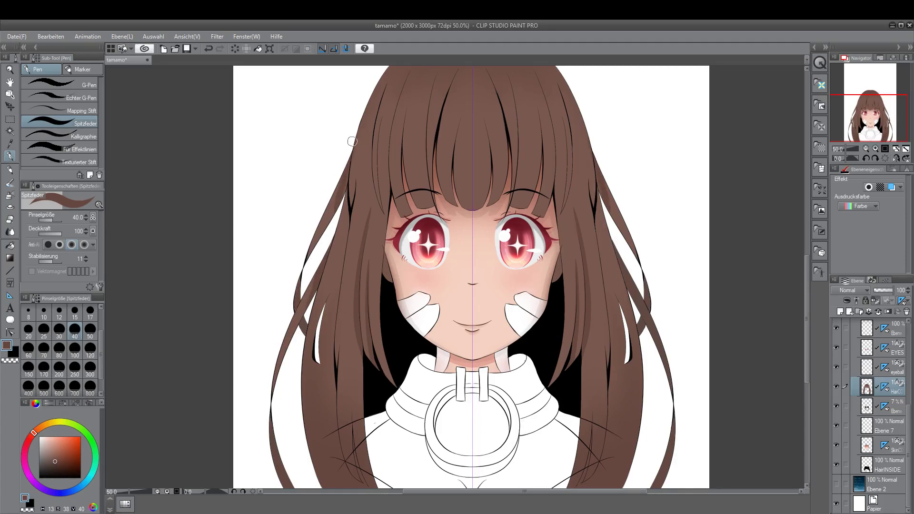
key(ctrl+y)
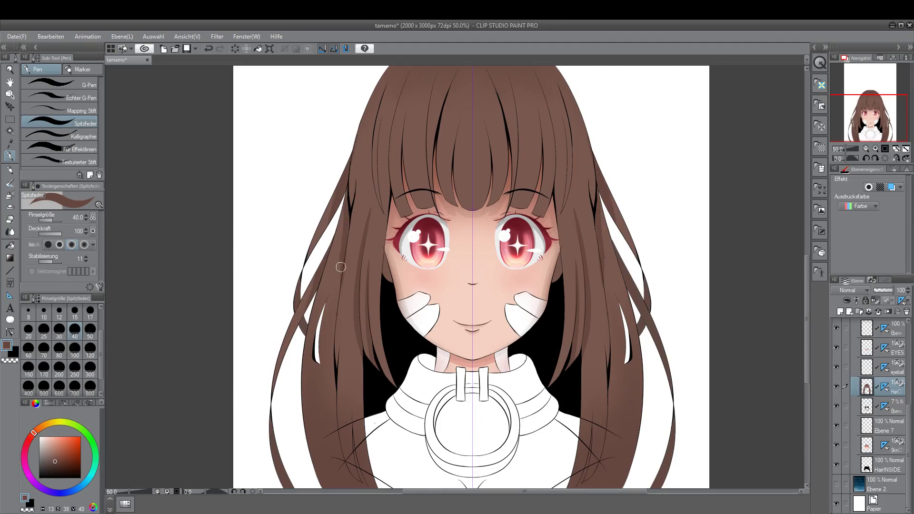
Step: Add shadow strokes down the long side locks, at the tips beside the jaw and along the outer edge of the fringe
drag(339, 273, 335, 378)
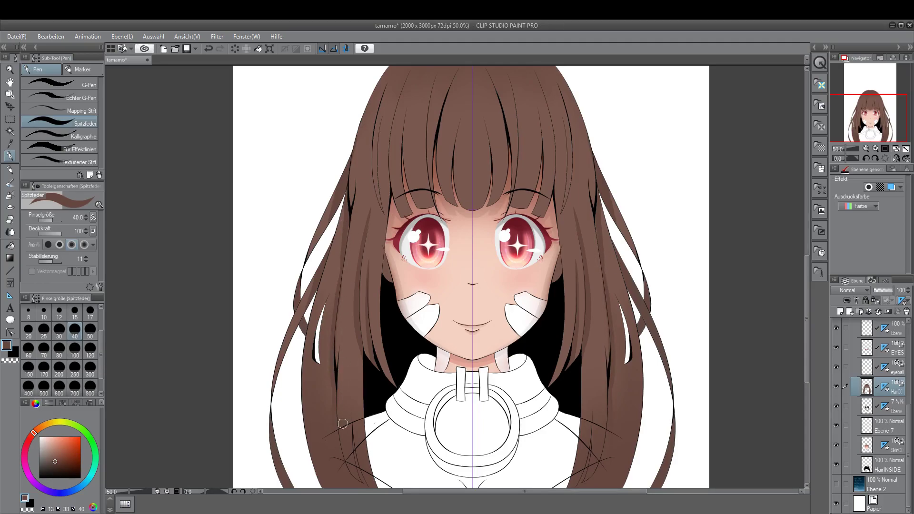
drag(343, 257, 346, 220)
drag(384, 305, 385, 381)
drag(380, 271, 379, 333)
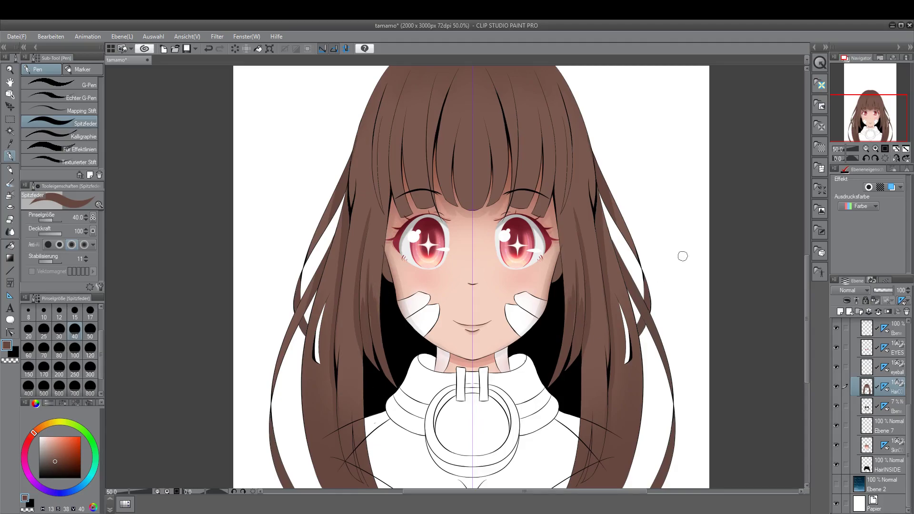
drag(388, 217, 376, 131)
mouse_move(373, 93)
mouse_down()
mouse_move(368, 180)
mouse_move(384, 229)
mouse_up()
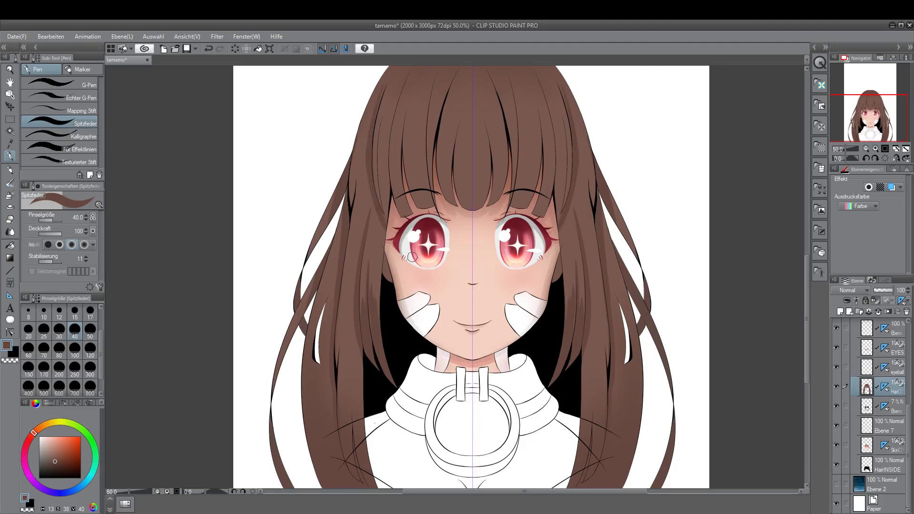
key(ctrl+z)
key(ctrl+z)
key(ctrl+y)
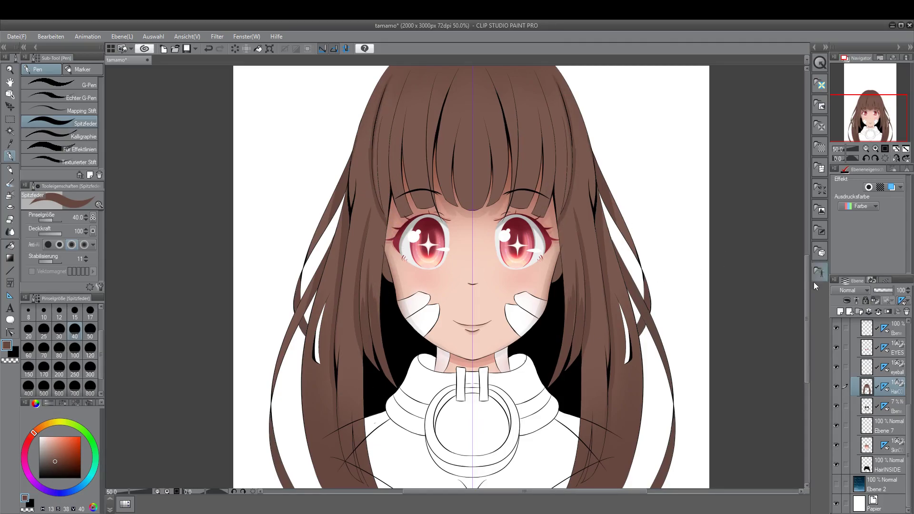
Step: Paint darker brown shadow strokes along the fringe locks above the eyes
scroll(432, 159, up, 3)
drag(401, 178, 386, 294)
mouse_move(428, 185)
mouse_down()
mouse_move(423, 287)
mouse_move(457, 223)
mouse_up()
drag(434, 265, 446, 201)
drag(441, 298, 443, 259)
scroll(442, 270, down, 3)
scroll(443, 269, up, 1)
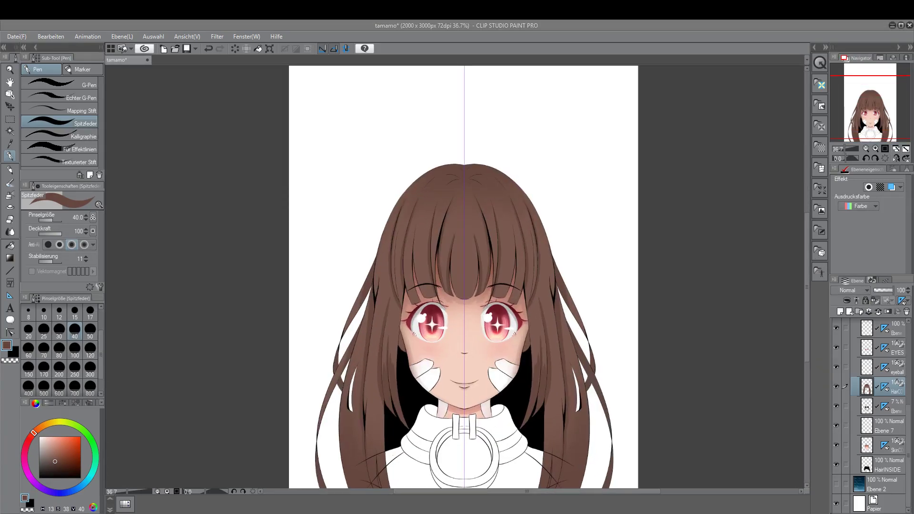
scroll(393, 371, down, 1)
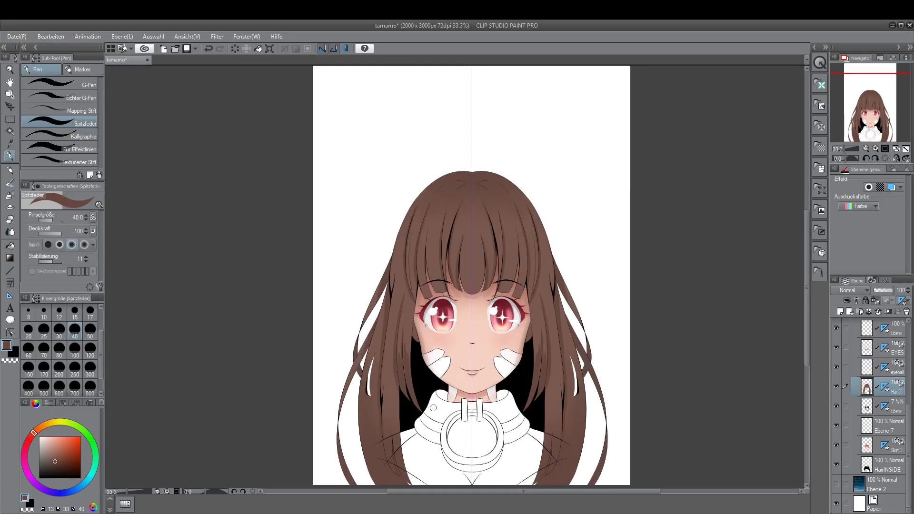
Step: Shade the outer side strands and add tapered shadow strokes to the outer fringe locks
scroll(398, 423, up, 2)
drag(354, 329, 342, 285)
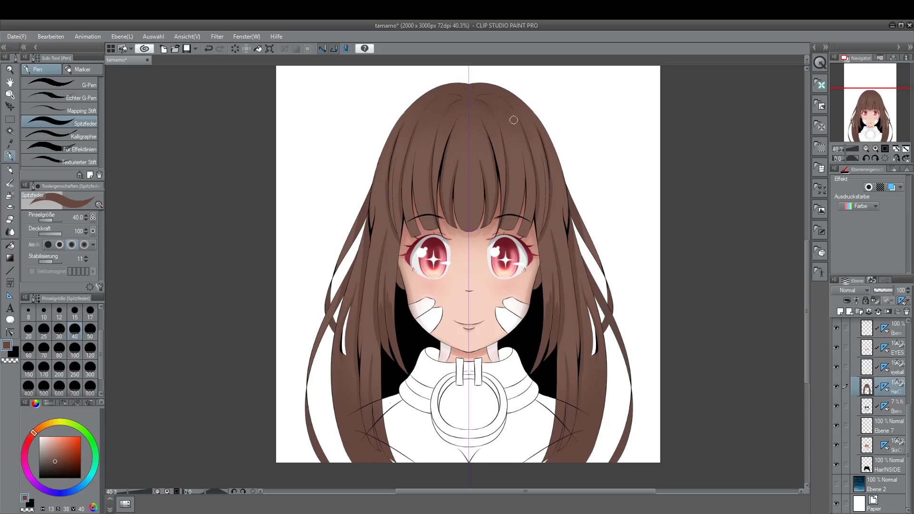
drag(419, 250, 407, 172)
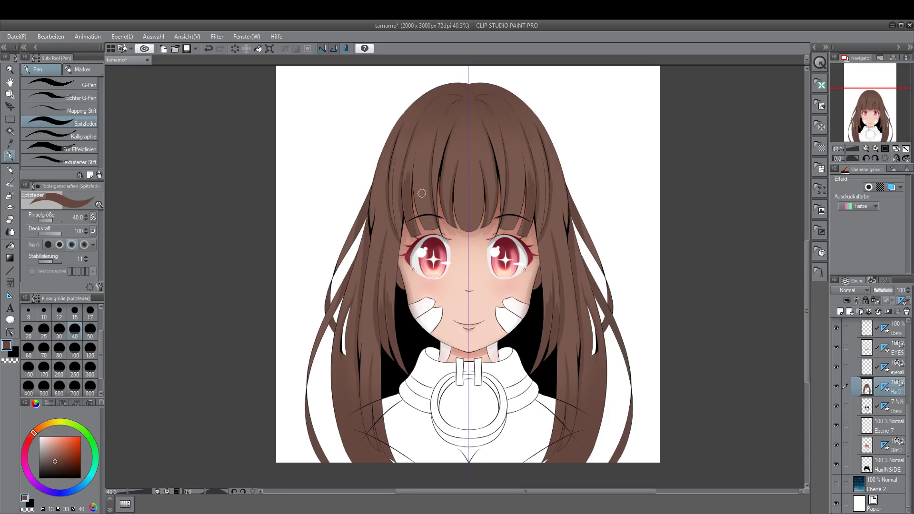
scroll(407, 181, up, 5)
drag(421, 237, 406, 171)
mouse_move(381, 212)
mouse_down()
mouse_move(376, 146)
mouse_move(386, 148)
mouse_up()
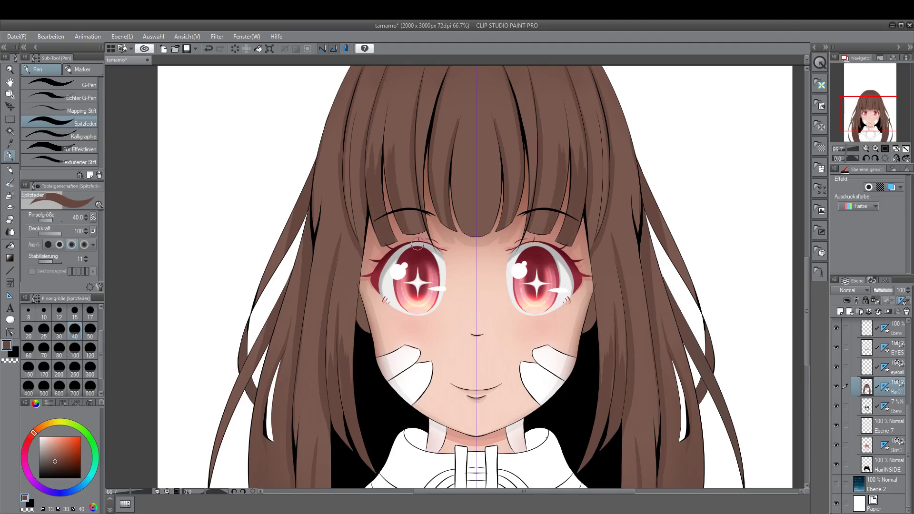
drag(410, 207, 405, 157)
drag(394, 86, 385, 159)
Step: Build up jagged darker brown shadow strokes across the middle fringe locks and the adjoining outer hair
scroll(390, 176, down, 2)
drag(421, 195, 412, 122)
drag(415, 170, 410, 129)
mouse_move(428, 202)
mouse_down()
mouse_move(421, 135)
mouse_move(431, 153)
mouse_up()
drag(447, 151, 434, 105)
key(ctrl+z)
drag(442, 216, 430, 139)
drag(450, 220, 449, 167)
scroll(547, 73, down, 1)
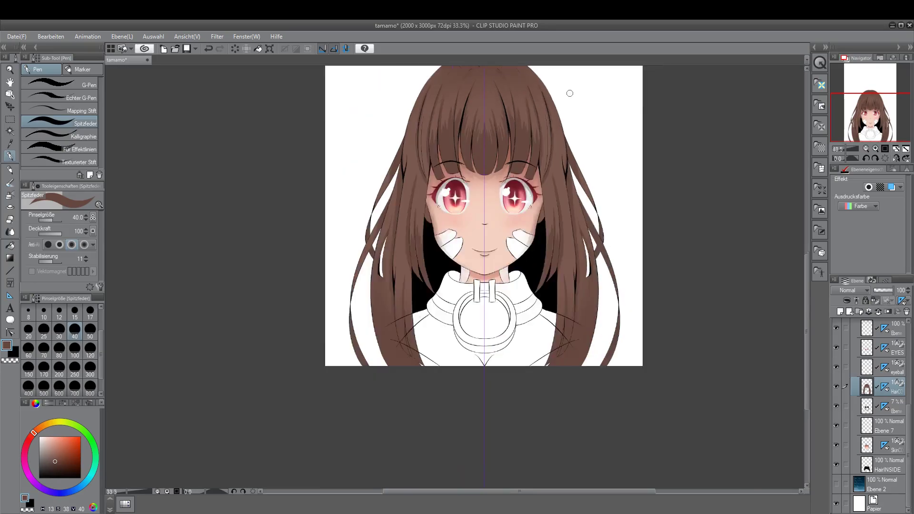
mouse_move(388, 196)
mouse_down()
mouse_move(406, 107)
mouse_move(396, 145)
mouse_move(405, 121)
mouse_up()
scroll(361, 333, down, 2)
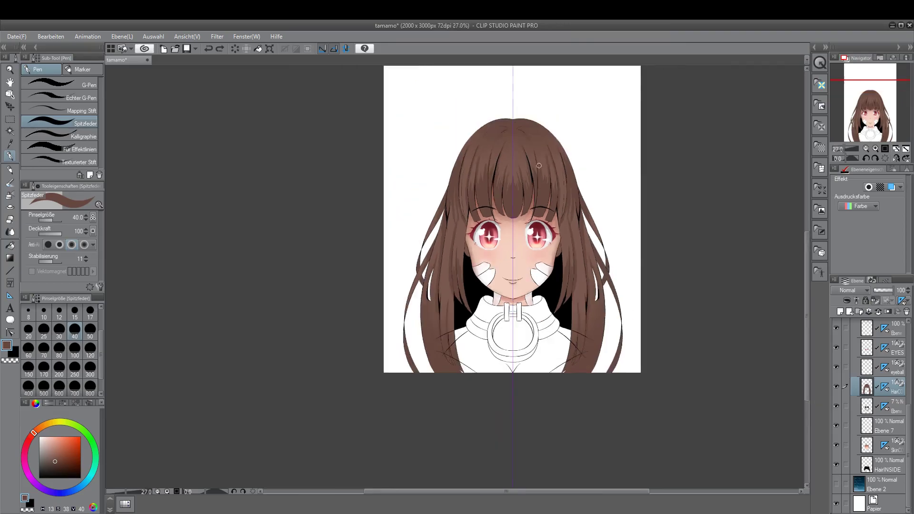
scroll(431, 167, up, 4)
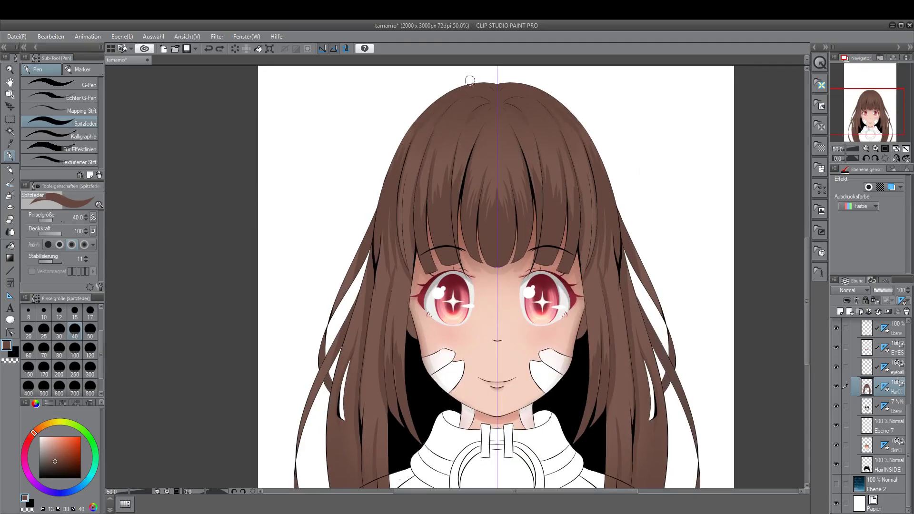
mouse_move(482, 151)
mouse_down()
mouse_move(496, 127)
mouse_move(490, 160)
mouse_up()
key(ctrl+z)
key(ctrl+z)
Step: Blend the shadow strokes on the side locks with the Blickdichte Wasserfarbe brush at size 17
scroll(345, 427, up, 4)
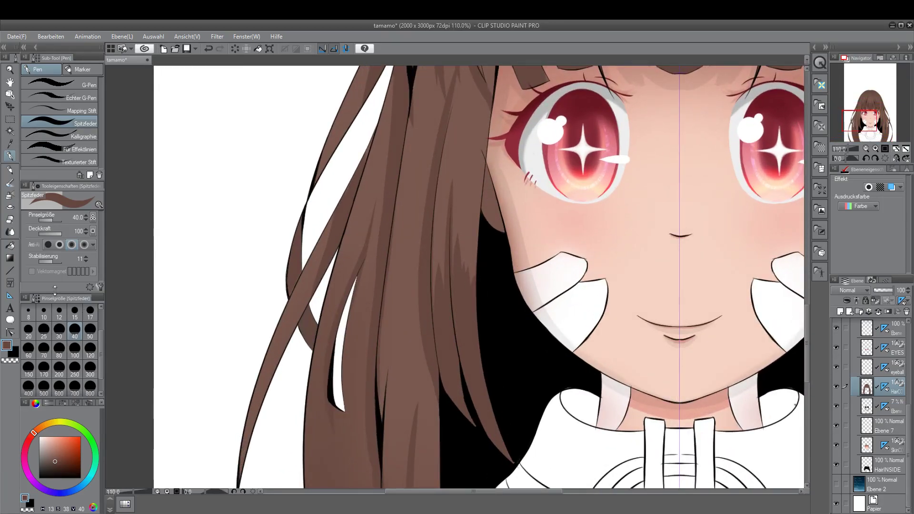
key(b)
scroll(471, 286, down, 3)
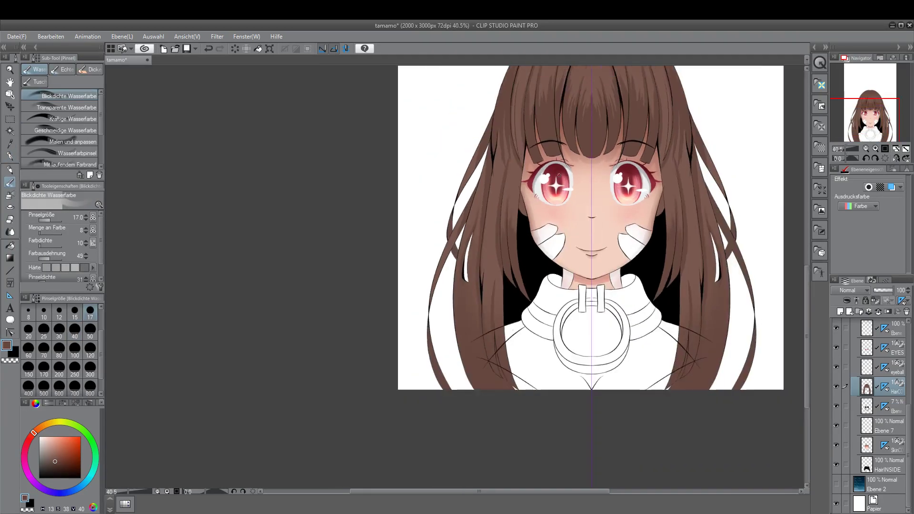
scroll(365, 241, up, 2)
scroll(364, 373, up, 1)
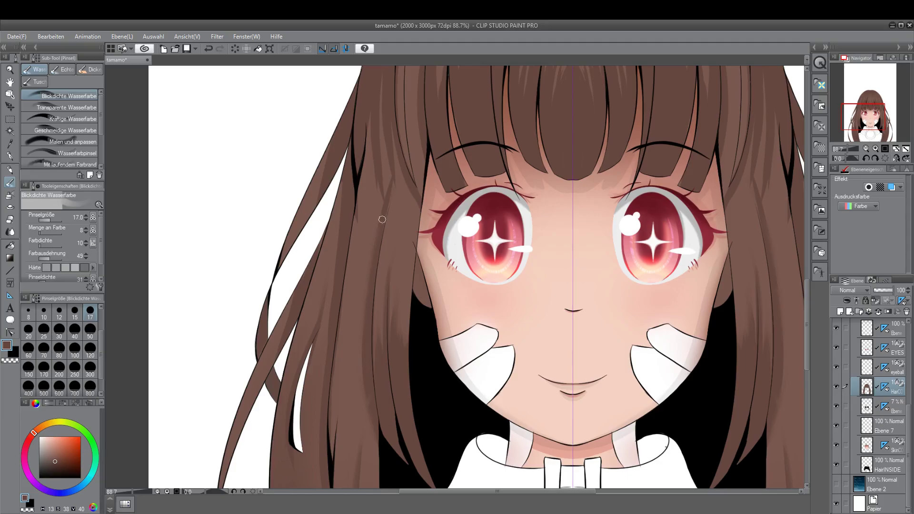
scroll(652, 305, down, 2)
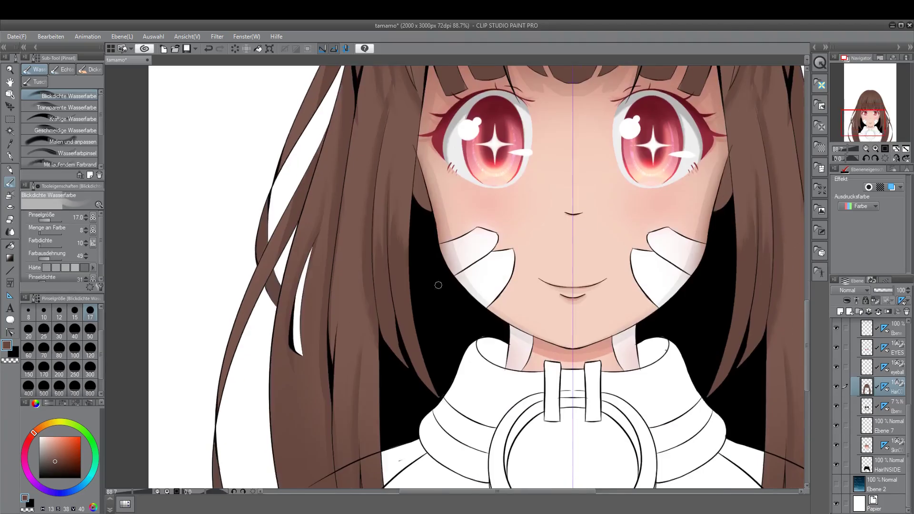
Step: Soften the shadow strokes in the fringe and upper hair with the same watercolour brush
scroll(290, 200, up, 4)
scroll(438, 176, up, 1)
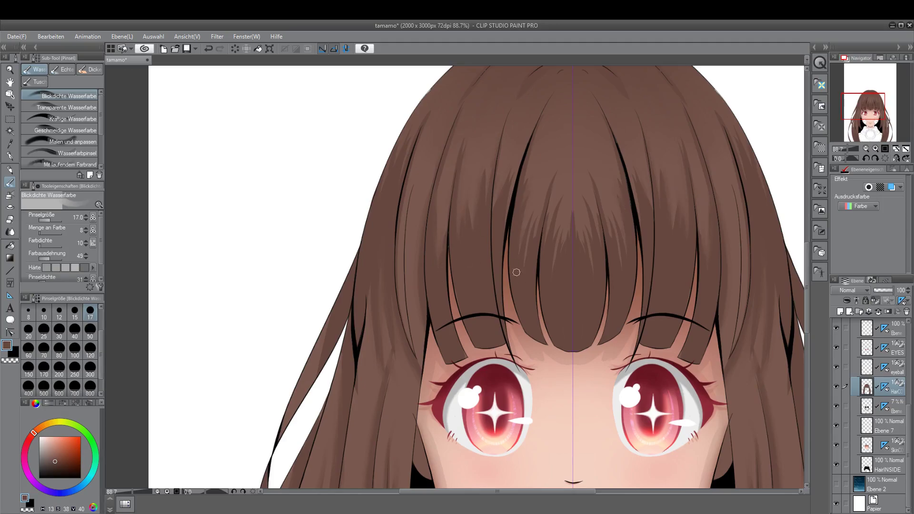
scroll(721, 320, down, 3)
scroll(762, 317, up, 2)
scroll(767, 317, up, 1)
Step: Save the drawing and draw deeper brown (H 13, S 33, V 26) strands on the inner side locks with the Spitzfeder at size 25
key(p)
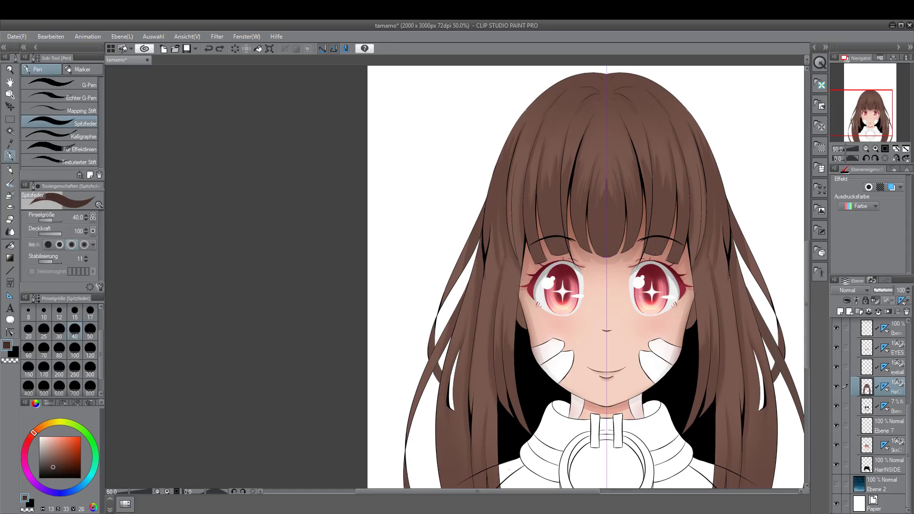
key(ctrl+s)
scroll(585, 276, down, 2)
click(43, 329)
drag(505, 287, 519, 349)
drag(512, 271, 500, 342)
drag(505, 252, 499, 330)
Step: Add deep brown shadow strokes to the lower part of the long side locks, undoing the unwanted strokes
mouse_move(495, 381)
mouse_down()
mouse_move(485, 454)
mouse_move(475, 452)
mouse_move(481, 405)
mouse_up()
key(ctrl+z)
mouse_move(473, 328)
mouse_down()
mouse_move(472, 392)
mouse_move(471, 377)
mouse_up()
key(ctrl+z)
drag(514, 402, 490, 466)
drag(485, 307, 483, 393)
key(ctrl+z)
drag(493, 214, 471, 333)
key(ctrl+z)
drag(482, 238, 470, 333)
key(ctrl+z)
Step: Draw deep brown (H 13, S 33, V 26) shadow strokes on the thin outer strands and side locks with the Spitzfeder at size 25
scroll(453, 473, left, 2)
scroll(453, 473, down, 3)
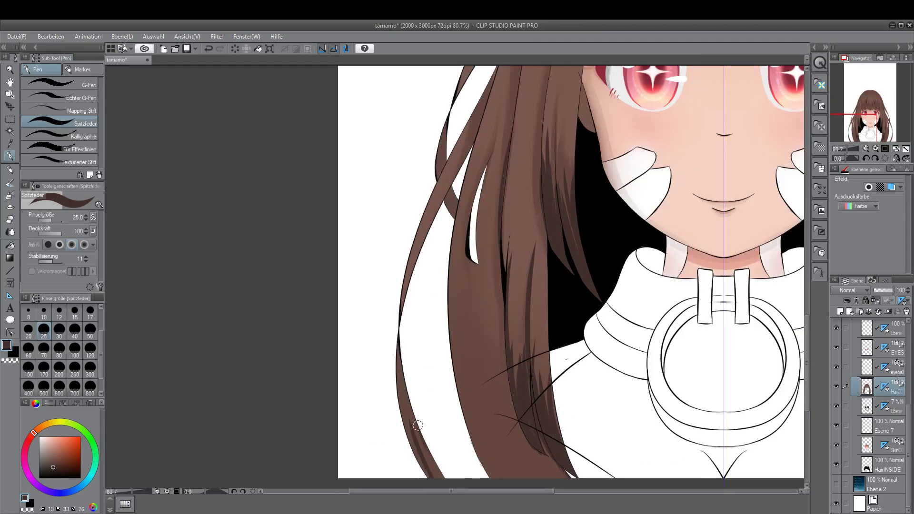
scroll(543, 478, up, 2)
scroll(580, 151, up, 3)
key(ctrl+z)
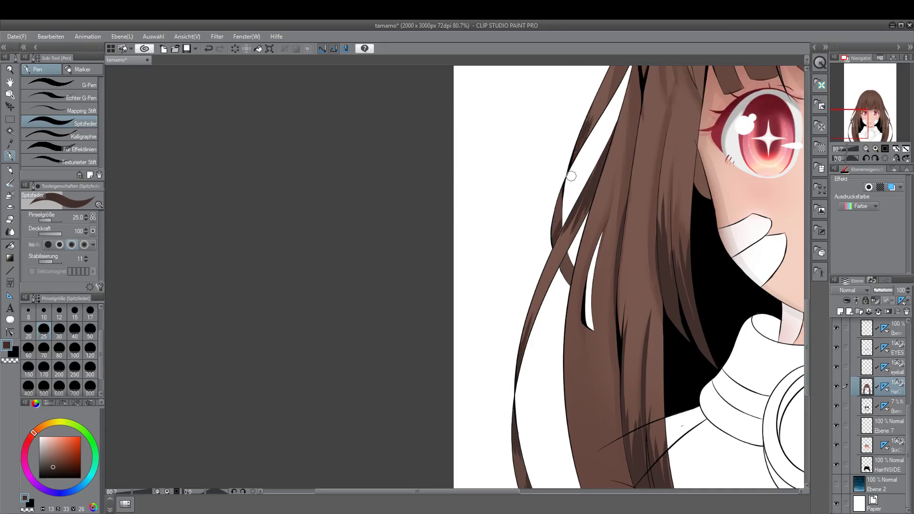
scroll(582, 286, up, 4)
drag(640, 167, 628, 261)
drag(640, 101, 619, 169)
drag(634, 119, 613, 241)
scroll(701, 361, up, 1)
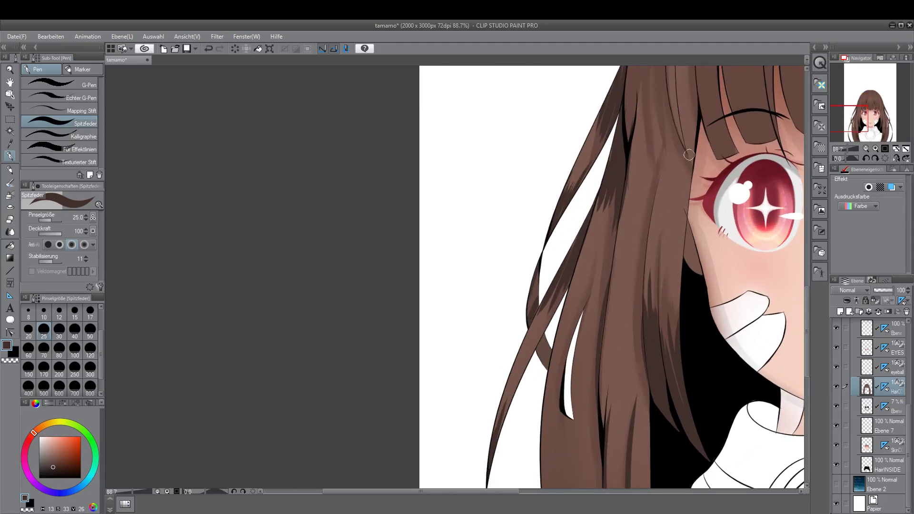
Step: Darken the lower ends of the long side locks with broad deep brown strokes using an enlarged Spitzfeder
scroll(690, 168, down, 5)
key(bracketright)
key(bracketright)
key(bracketright)
key(bracketright)
key(bracketright)
key(bracketright)
key(bracketright)
drag(628, 414, 650, 470)
drag(671, 381, 630, 471)
Step: Add narrower deep brown strands up the long side locks with the Spitzfeder at size 30, undoing the last stroke
key(bracketleft)
key(bracketleft)
key(bracketleft)
key(bracketleft)
key(bracketleft)
key(bracketleft)
drag(636, 385, 625, 428)
drag(604, 341, 600, 409)
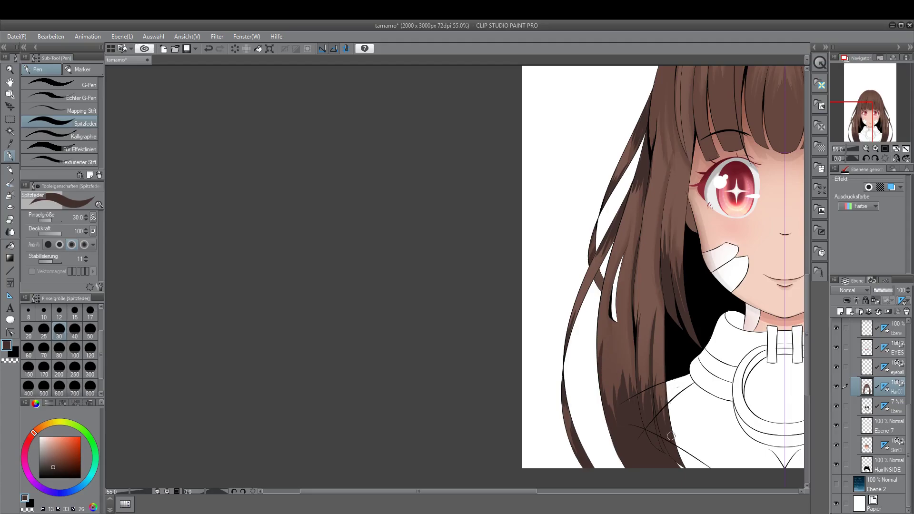
mouse_move(610, 275)
mouse_down()
mouse_move(598, 360)
mouse_move(598, 334)
mouse_up()
drag(668, 174, 663, 256)
key(ctrl+z)
key(ctrl+minus)
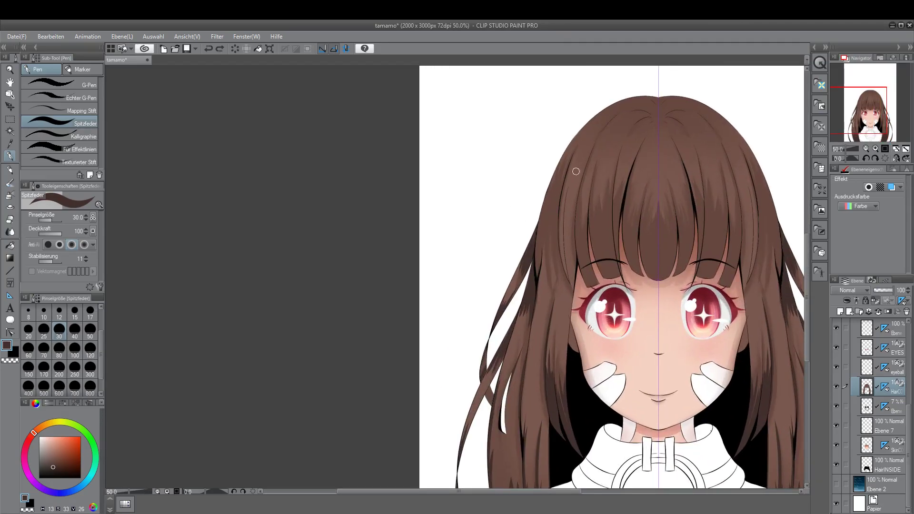
Step: Draw deep brown shadow strokes along the fringe strands and darken the fringe tips with the Spitzfeder at size 30
drag(581, 147, 585, 234)
drag(614, 159, 613, 226)
drag(589, 172, 584, 228)
drag(644, 195, 639, 250)
mouse_move(584, 241)
mouse_down()
mouse_move(590, 285)
mouse_move(605, 277)
mouse_up()
mouse_move(611, 240)
mouse_down()
mouse_move(614, 279)
mouse_move(651, 280)
mouse_up()
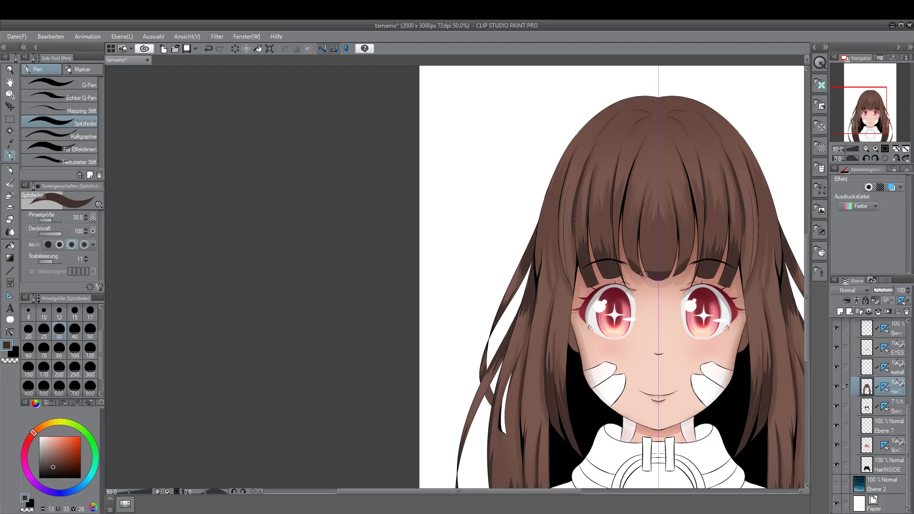
drag(636, 245, 638, 267)
mouse_move(565, 218)
mouse_down()
mouse_move(569, 286)
mouse_move(559, 265)
mouse_move(577, 228)
mouse_up()
Step: Shade the outer edges of the upper hair beside the fringe with long deep brown strokes
drag(565, 152, 551, 238)
drag(560, 165, 540, 238)
drag(571, 145, 546, 239)
drag(584, 127, 553, 200)
scroll(568, 324, down, 3)
Step: Blend the new dark strokes in the fringe and outer upper hair with the Blickdichte Wasserfarbe brush at size 12
scroll(568, 324, up, 4)
scroll(507, 225, up, 2)
key(b)
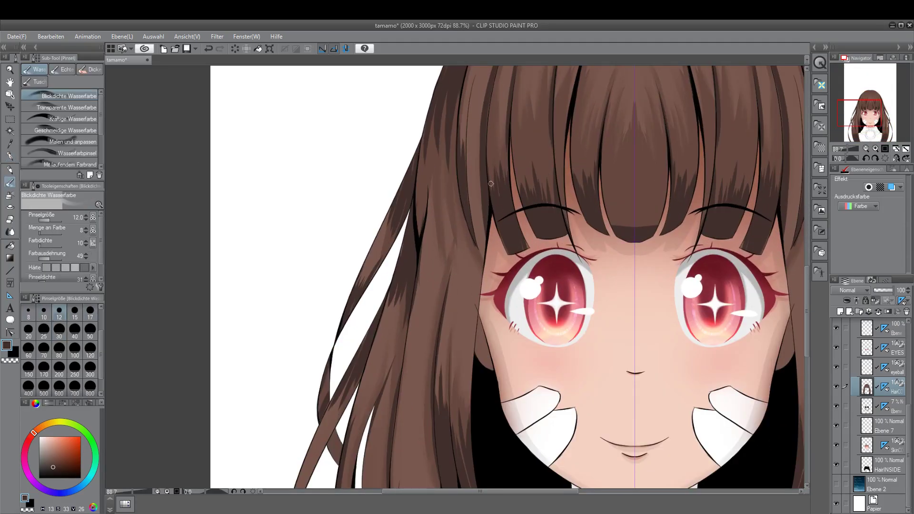
scroll(527, 134, down, 2)
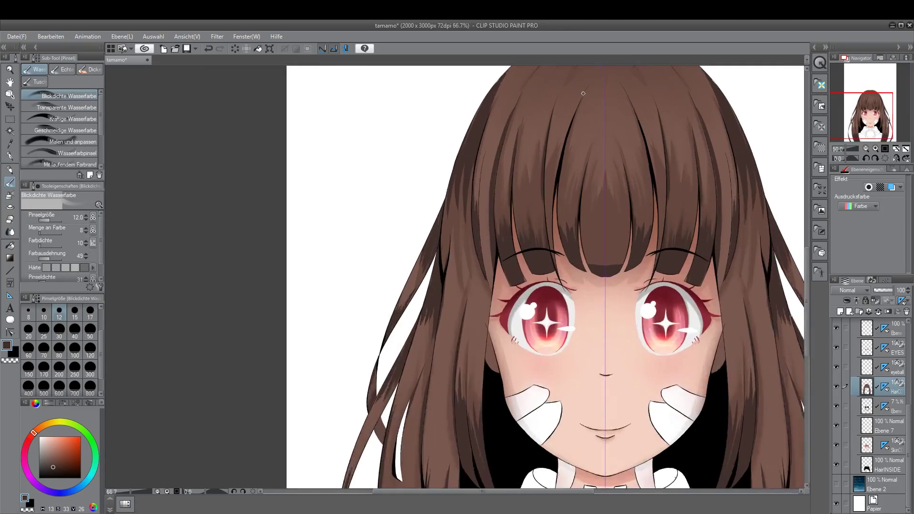
scroll(471, 226, up, 2)
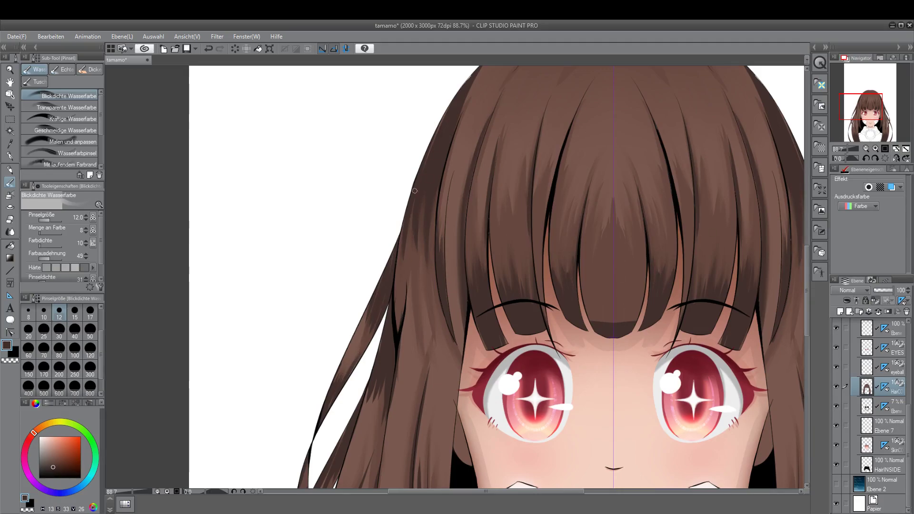
scroll(419, 187, down, 2)
scroll(365, 399, up, 1)
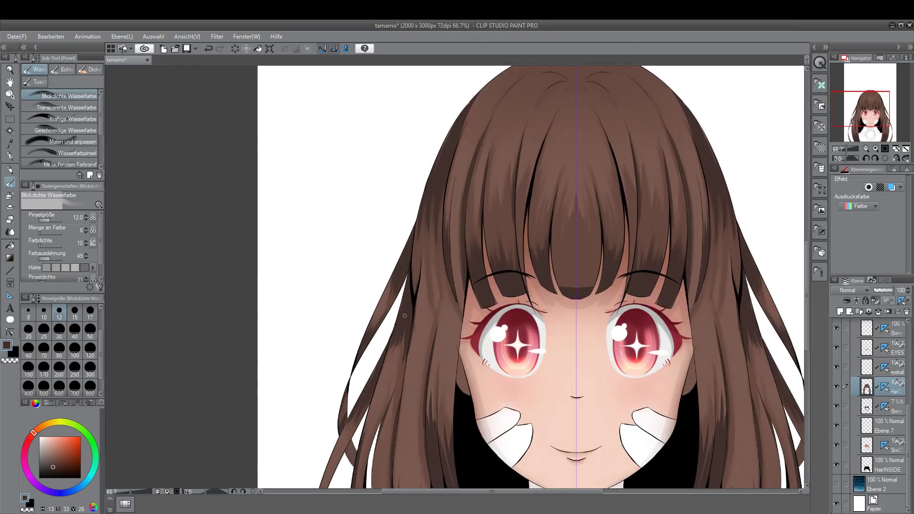
Step: Soften the dark strokes on the side locks and their lower ends with the Blickdichte Wasserfarbe brush at size 20
scroll(453, 286, down, 3)
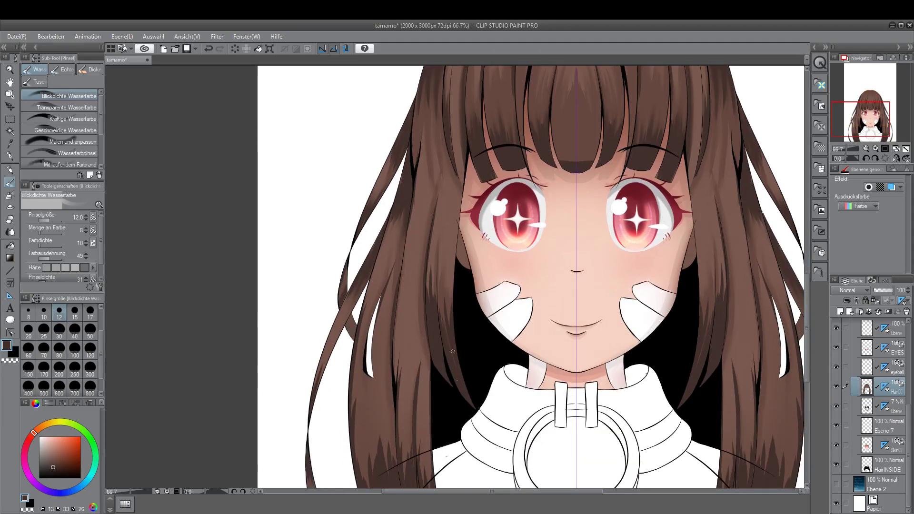
scroll(805, 308, down, 3)
click(28, 329)
mouse_move(371, 316)
mouse_down()
mouse_move(366, 376)
mouse_move(388, 352)
mouse_up()
drag(418, 271, 406, 355)
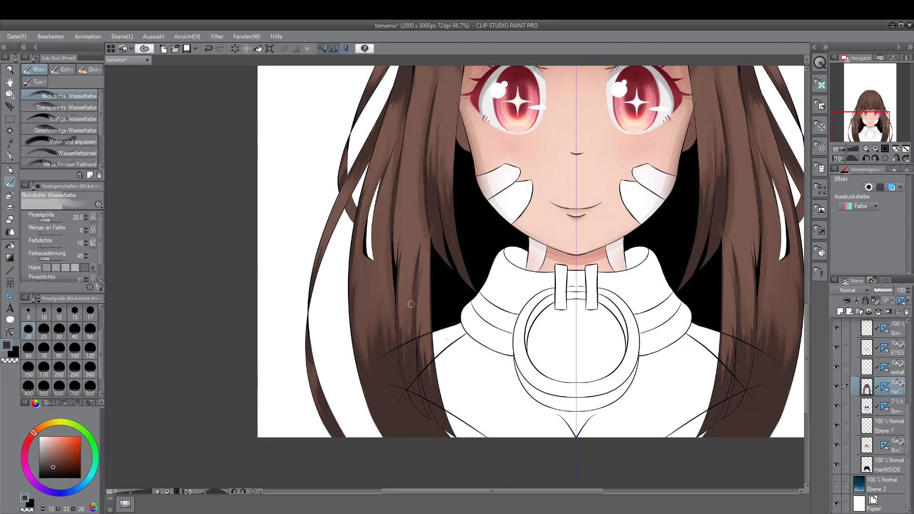
scroll(436, 180, up, 3)
scroll(420, 355, down, 1)
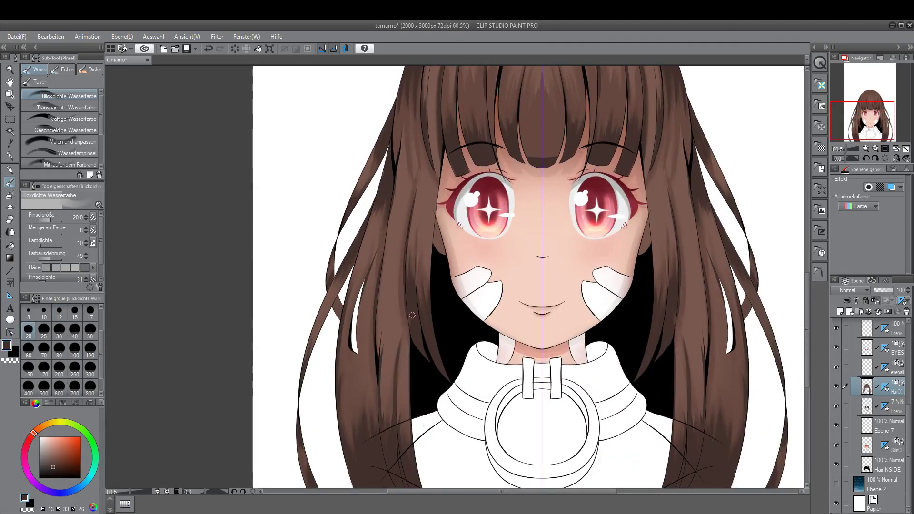
scroll(548, 276, down, 3)
scroll(547, 276, up, 2)
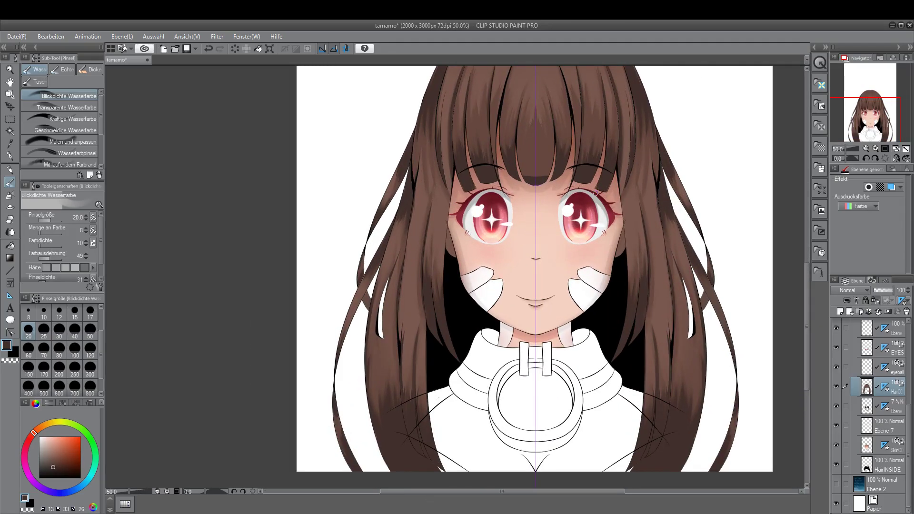
Step: Draw fine deep brown hair strands on the side locks with the Spitzfeder at size 8
scroll(547, 276, down, 4)
scroll(649, 139, up, 2)
scroll(649, 139, up, 2)
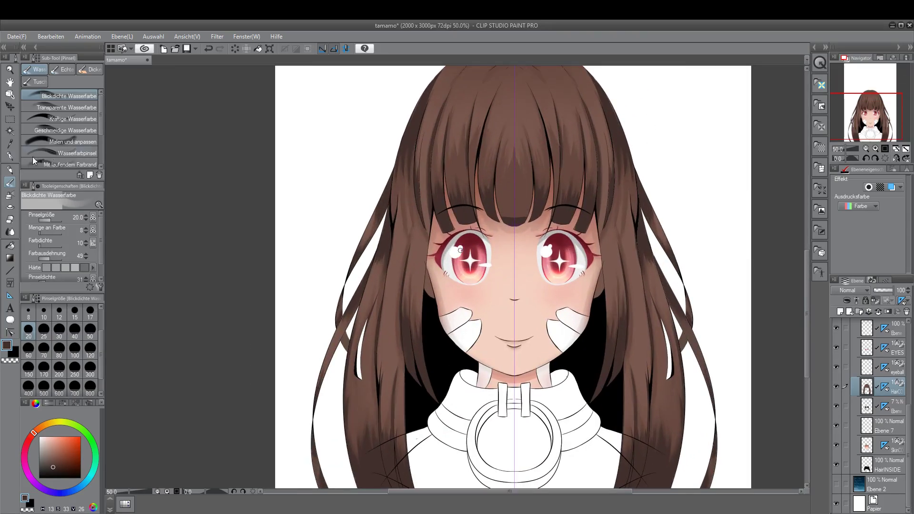
key(p)
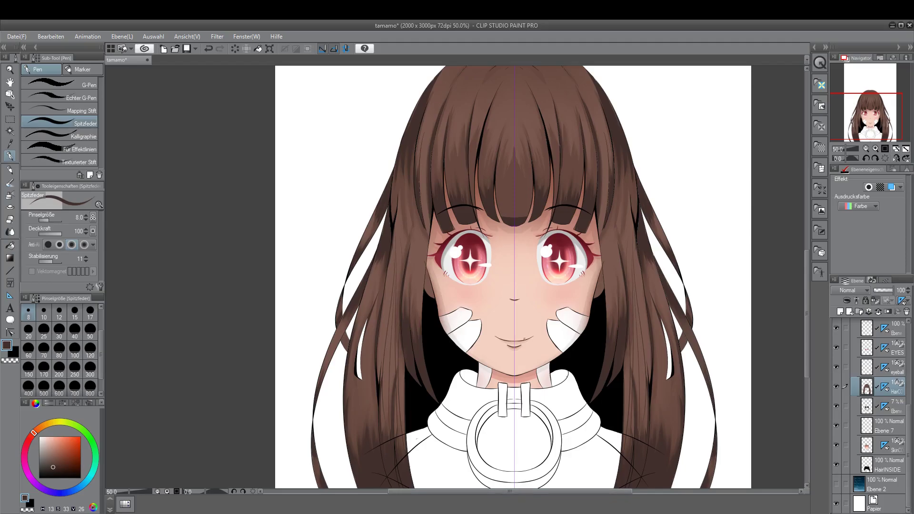
scroll(368, 383, down, 3)
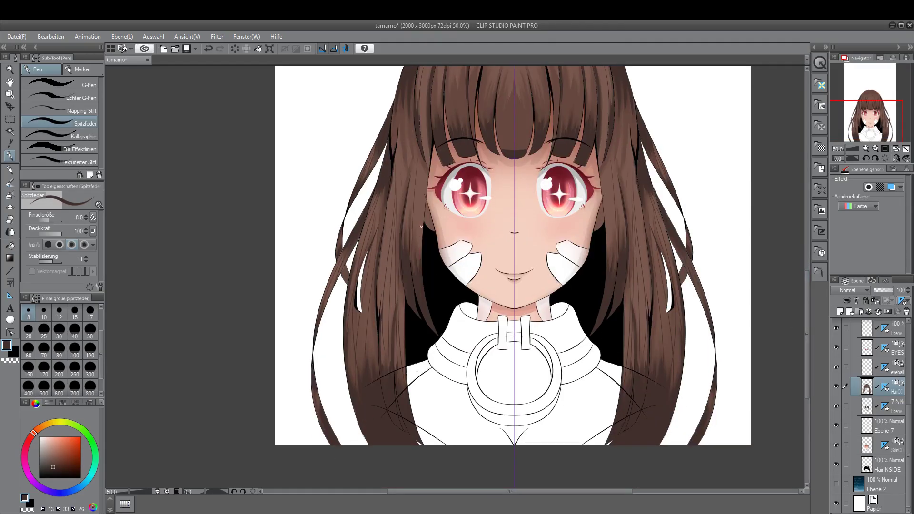
scroll(412, 288, down, 2)
scroll(606, 221, up, 2)
scroll(607, 221, down, 3)
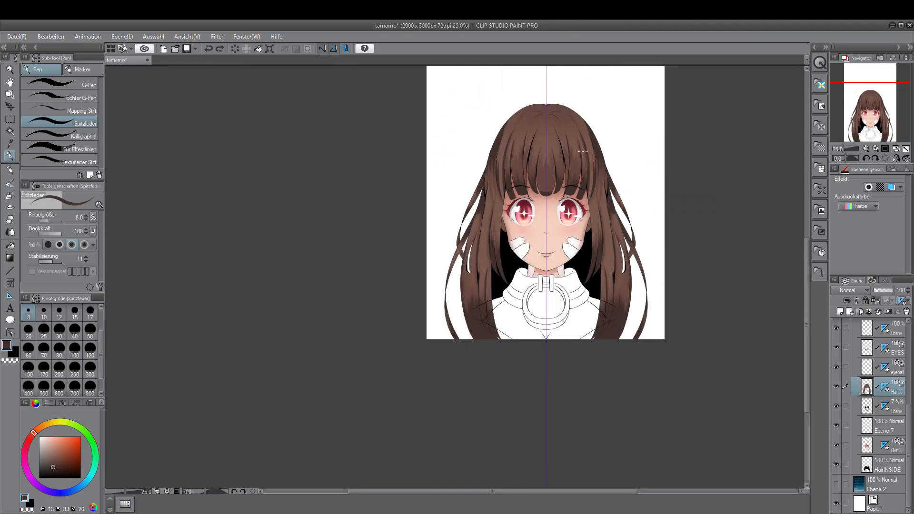
Step: Draw deep brown shadow strokes rising from the tip of the central fringe lock with the Spitzfeder at size 40
scroll(581, 178, up, 4)
key(bracketright)
key(bracketright)
key(bracketright)
key(bracketright)
key(bracketright)
key(bracketright)
key(bracketright)
key(bracketright)
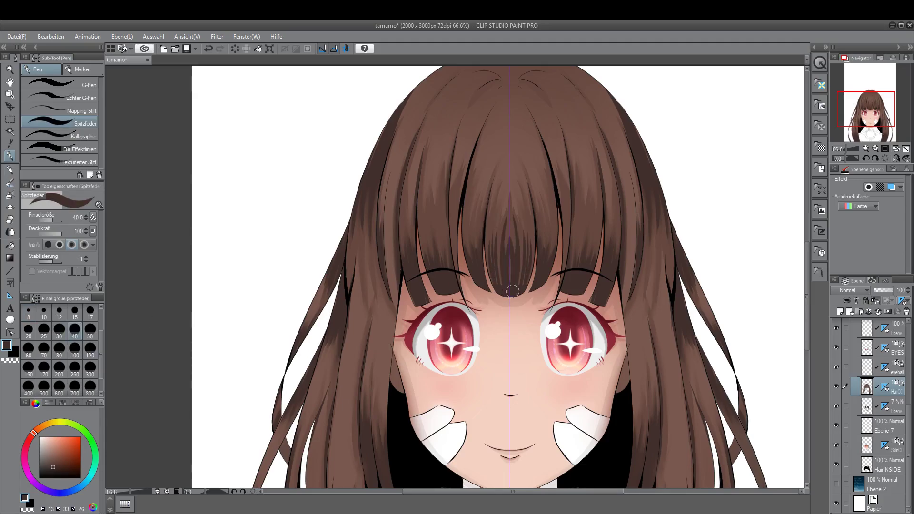
Step: Blend the central fringe shadow with the Blickdichte Wasserfarbe brush at size 20
click(10, 185)
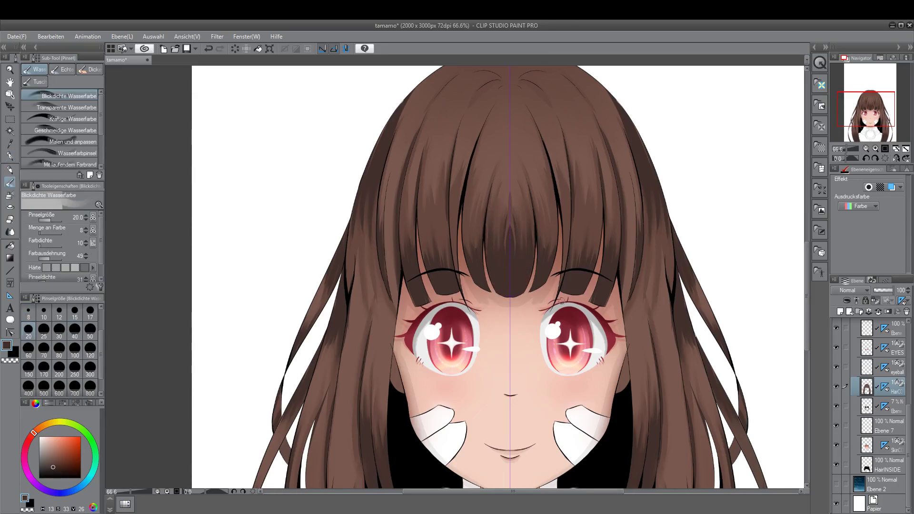
scroll(559, 295, down, 2)
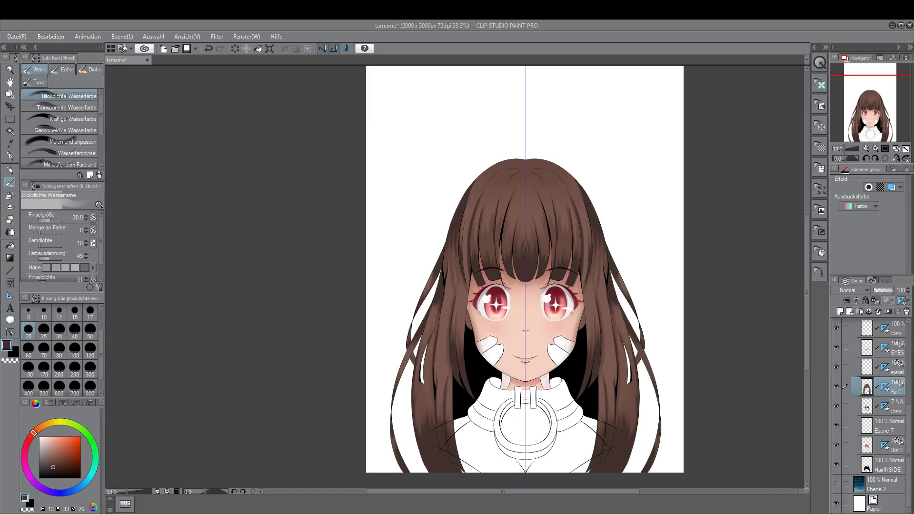
scroll(548, 240, up, 1)
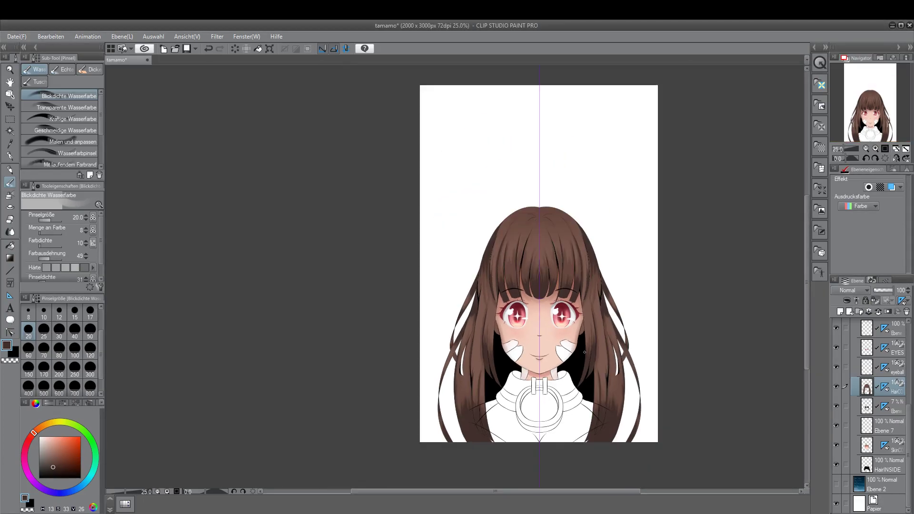
scroll(548, 240, up, 1)
Step: Shade around the crown in mid brown (H 13, S 38, V 38) with the Spitzfeder at size 30 and blend it with the watercolour brush
key(p)
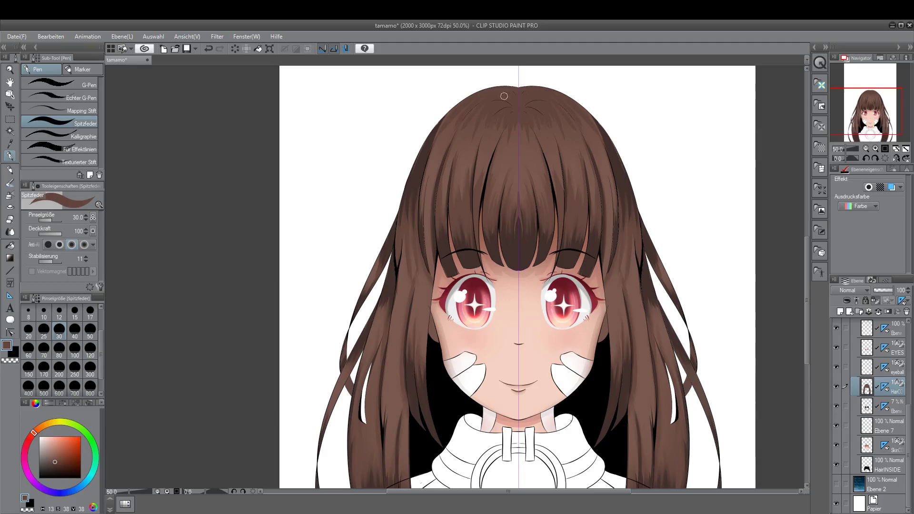
scroll(501, 114, up, 3)
key(b)
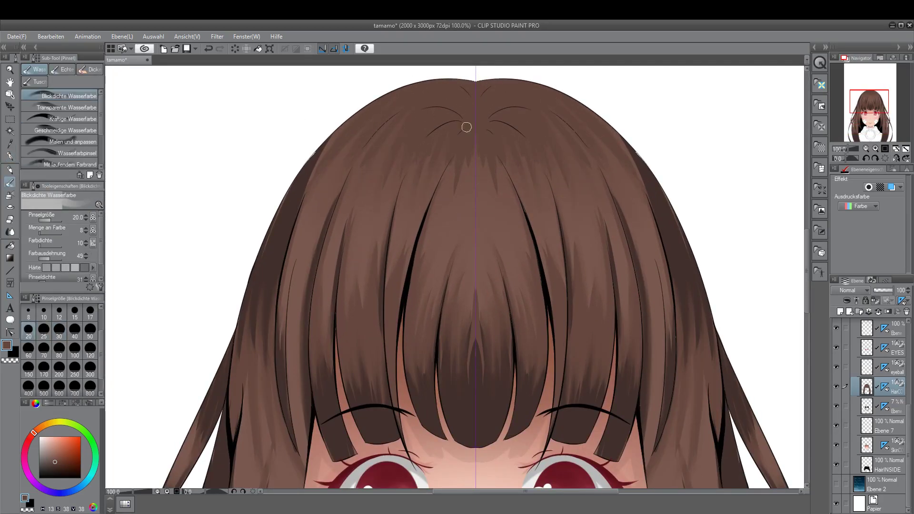
Step: Draw darker brown (H 11, S 33, V 26) strokes radiating from the parting at the crown with the Spitzfeder at size 30
key(p)
scroll(440, 142, down, 4)
scroll(515, 121, up, 1)
scroll(515, 121, up, 1)
mouse_move(515, 121)
mouse_down()
mouse_move(552, 114)
mouse_move(481, 123)
mouse_up()
mouse_move(547, 112)
mouse_down()
mouse_move(573, 126)
mouse_move(504, 136)
mouse_up()
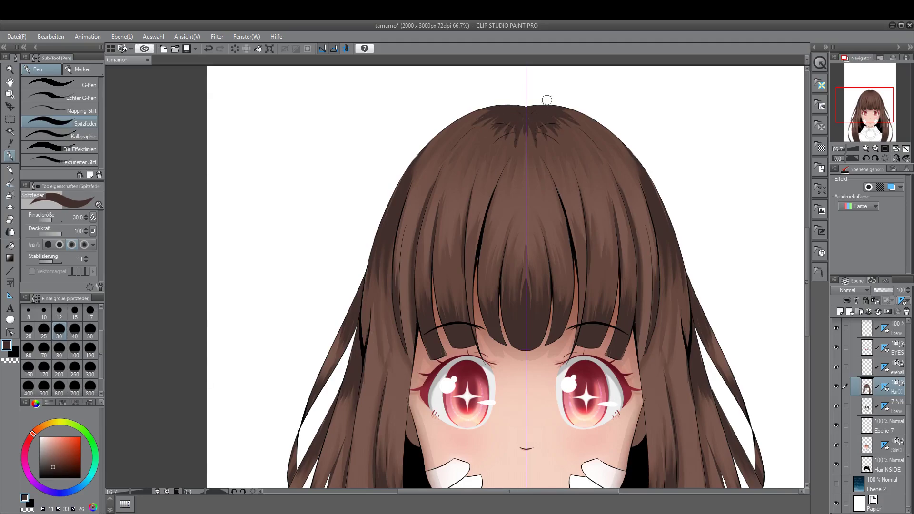
scroll(504, 129, up, 1)
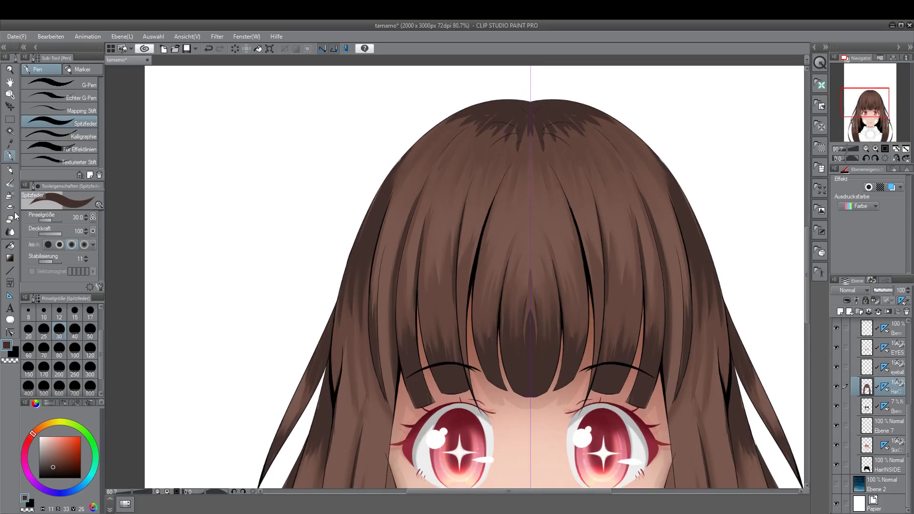
Step: Blend the dark crown strokes into the hair with the Blickdichte Wasserfarbe brush at size 20
key(b)
drag(532, 102, 531, 143)
drag(571, 121, 585, 136)
drag(438, 119, 466, 134)
mouse_move(595, 119)
mouse_down()
mouse_move(569, 117)
mouse_move(537, 136)
mouse_up()
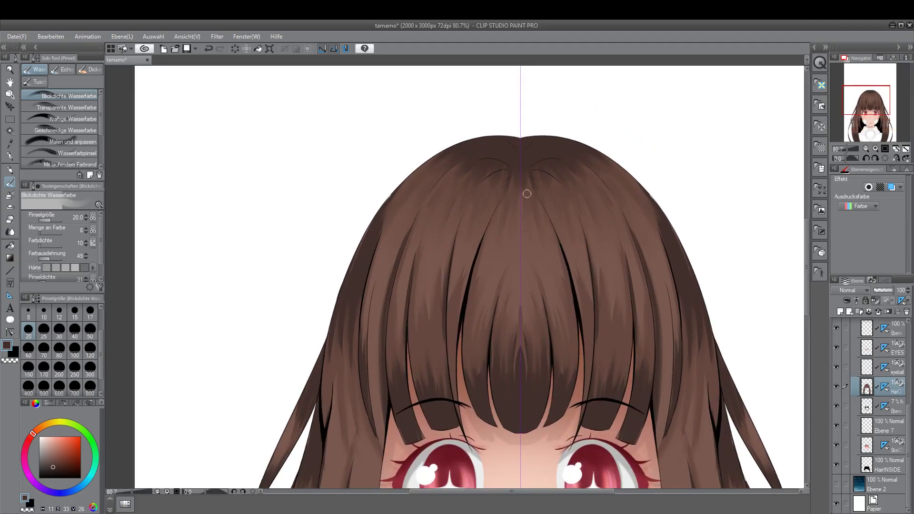
scroll(467, 200, down, 5)
scroll(618, 191, up, 2)
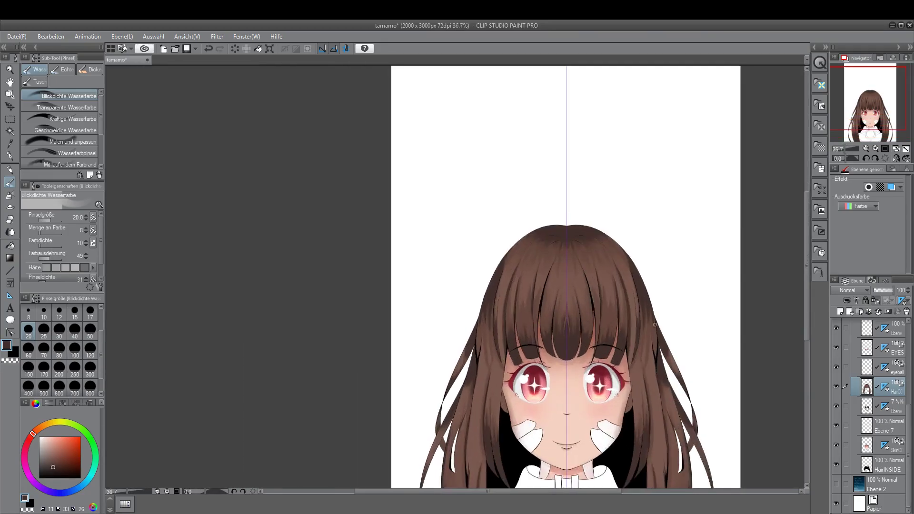
scroll(693, 147, down, 2)
scroll(693, 148, up, 2)
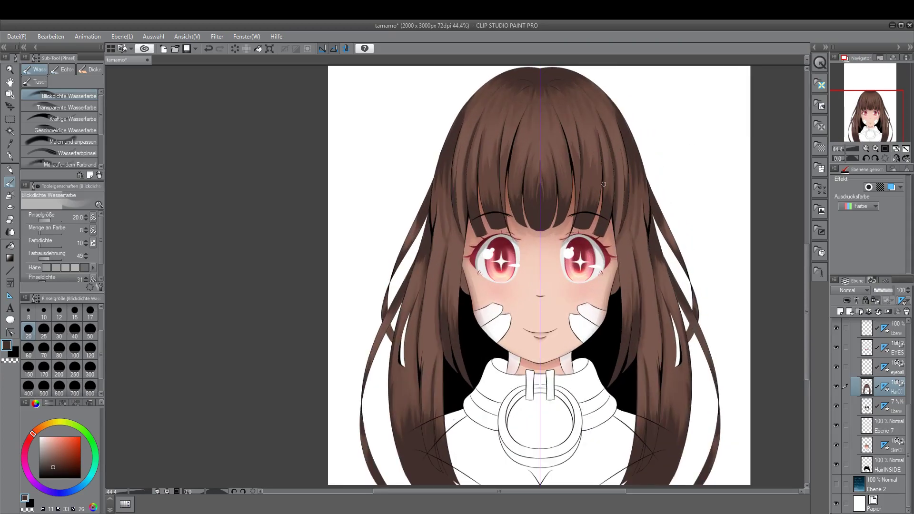
Step: Paint light brown (H 19, S 40, V 68) highlight strands on the side locks and outer strands with the Spitzfeder at size 30
scroll(402, 331, up, 2)
alt+click(399, 327)
key(p)
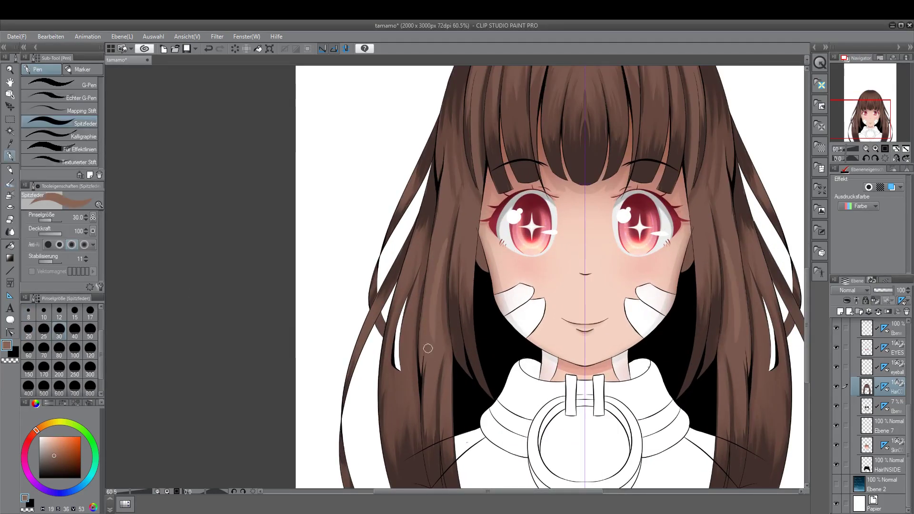
mouse_move(402, 388)
mouse_down()
mouse_move(419, 263)
mouse_move(402, 288)
mouse_up()
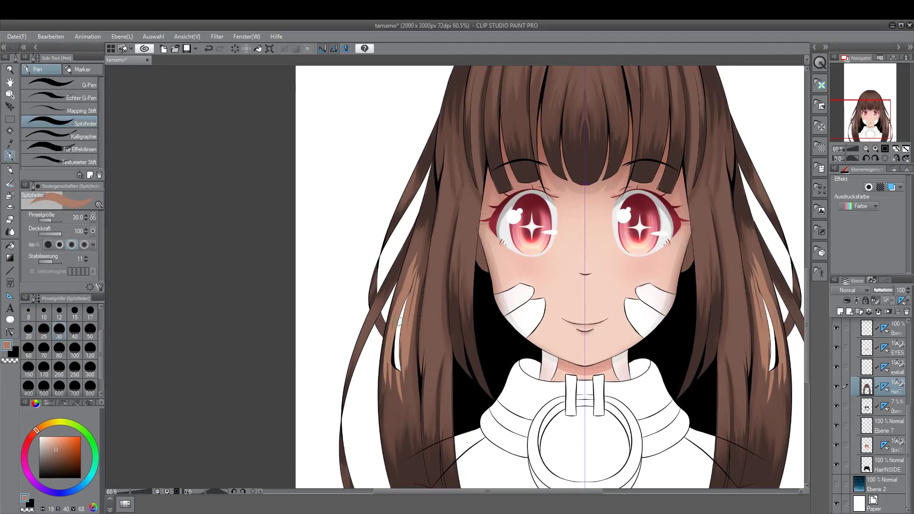
mouse_move(431, 381)
mouse_down()
mouse_move(440, 235)
mouse_move(441, 246)
mouse_move(473, 202)
mouse_up()
drag(478, 286, 475, 212)
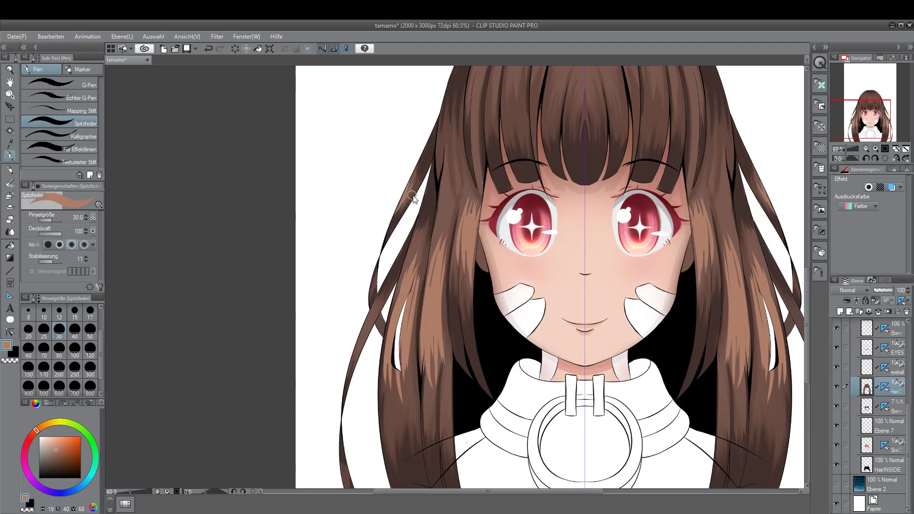
Step: Draw a band of light brown highlight strands across the upper hair and fringe below the crown
scroll(357, 352, down, 3)
scroll(345, 378, up, 6)
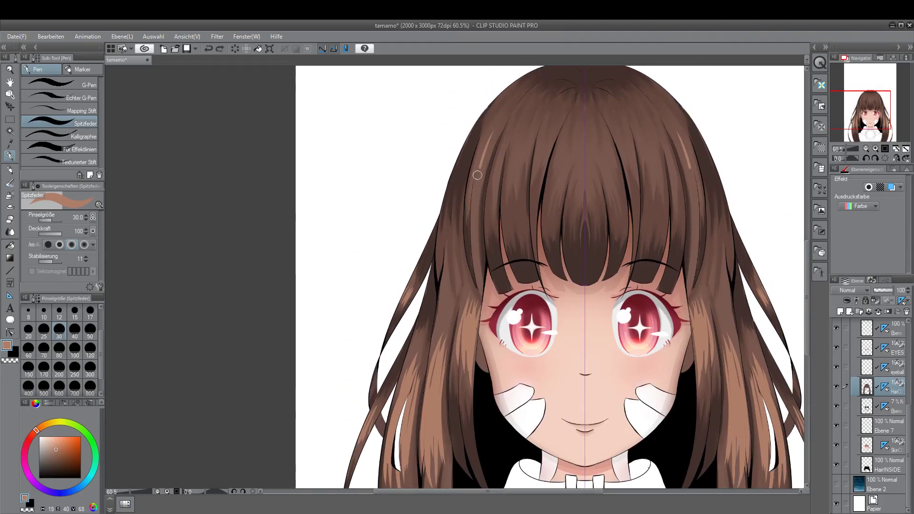
drag(524, 106, 514, 143)
mouse_move(521, 86)
mouse_down()
mouse_move(540, 140)
mouse_move(556, 119)
mouse_move(552, 176)
mouse_up()
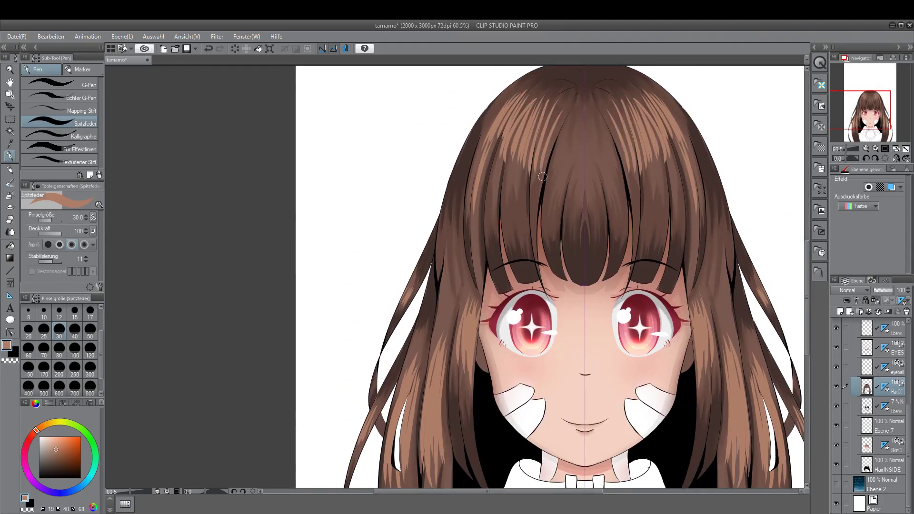
mouse_move(547, 109)
mouse_down()
mouse_move(553, 176)
mouse_move(576, 183)
mouse_up()
drag(577, 108, 573, 162)
drag(532, 116, 537, 159)
mouse_move(498, 87)
mouse_down()
mouse_move(509, 130)
mouse_move(558, 169)
mouse_up()
drag(582, 133, 585, 165)
Step: Complete the light brown highlight band below the crown and blend it into the hair with the Blickdichte Wasserfarbe brush at size 12
key(ctrl+0)
scroll(573, 213, up, 5)
key(b)
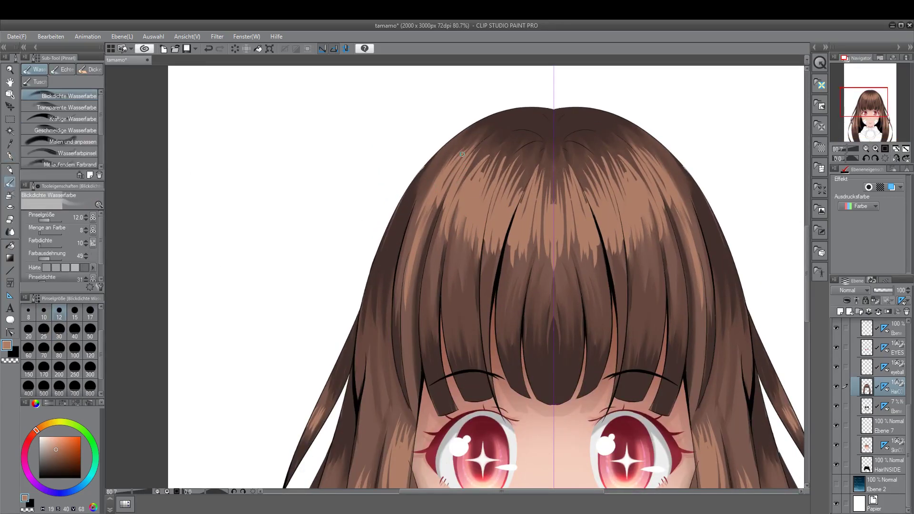
key(ctrl+0)
scroll(474, 200, up, 5)
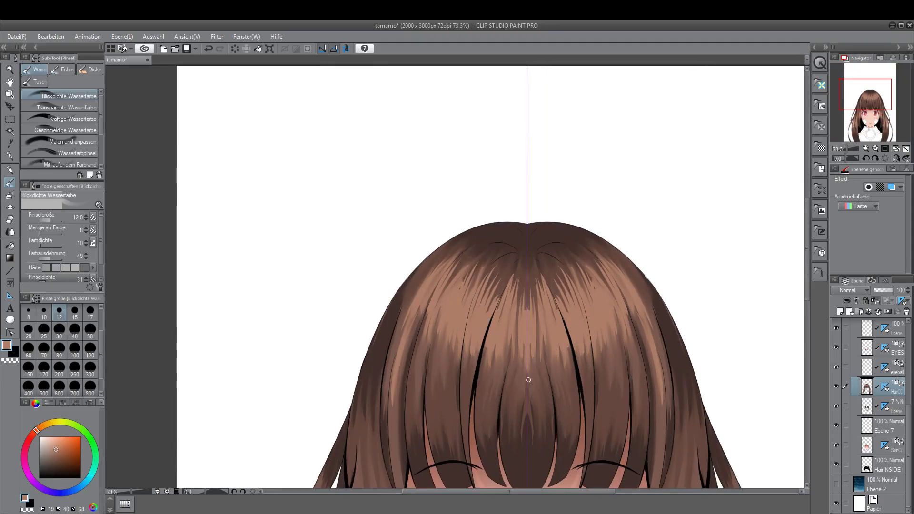
scroll(519, 318, down, 3)
scroll(562, 419, up, 4)
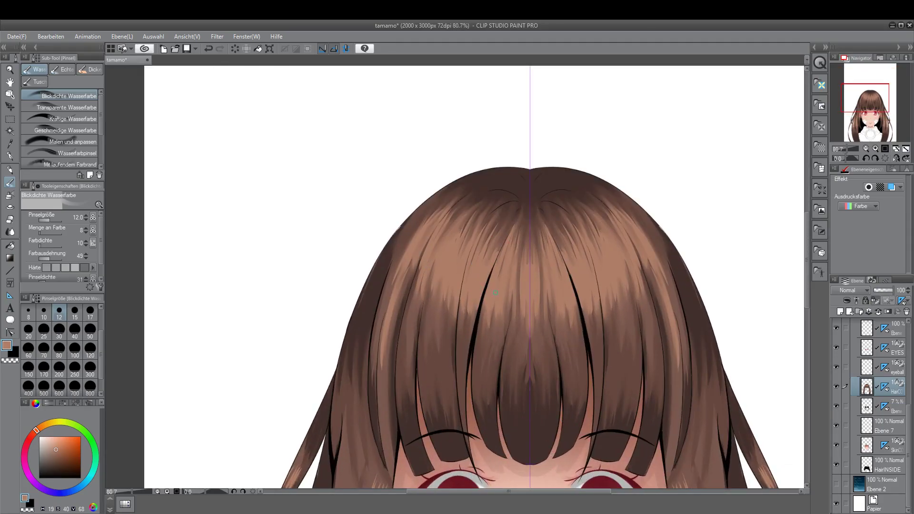
Step: Blend the light brown highlights on the side locks and outer strands with the Blickdichte Wasserfarbe brush at size 12
scroll(477, 271, down, 4)
scroll(418, 248, up, 3)
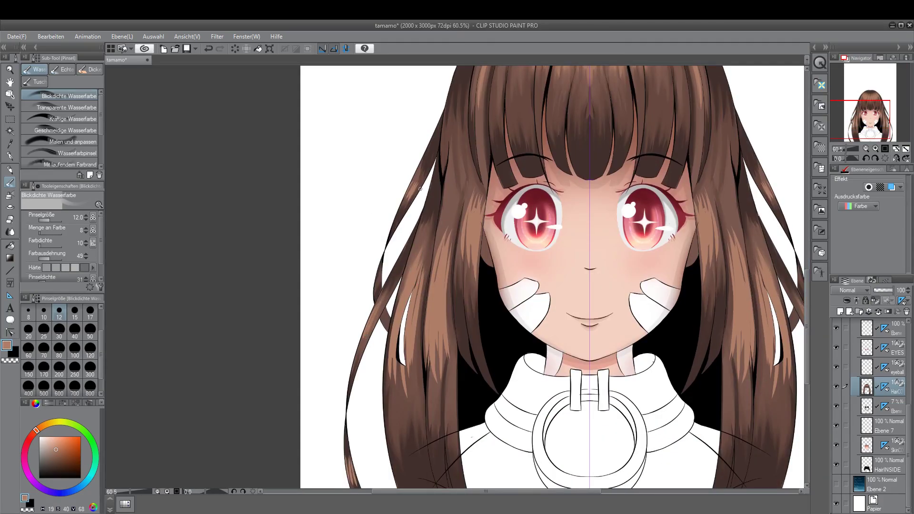
scroll(359, 409, down, 3)
scroll(565, 280, up, 5)
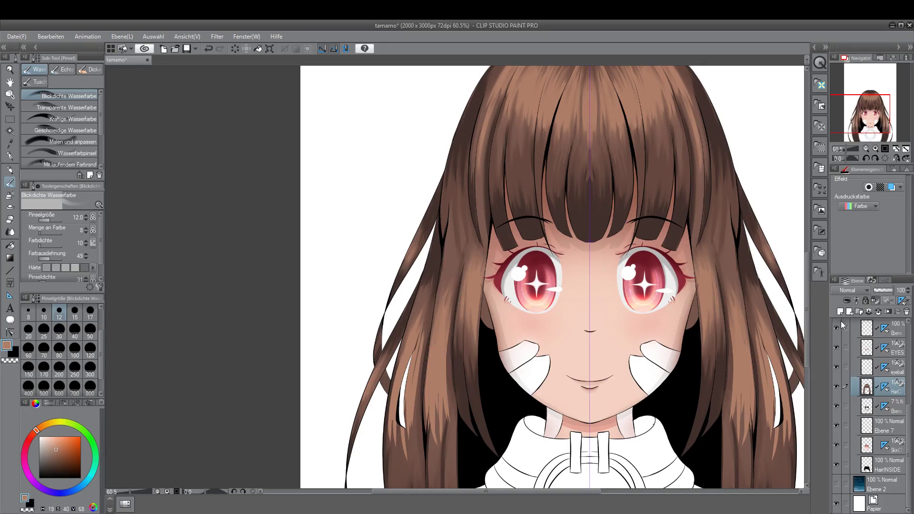
scroll(382, 361, down, 3)
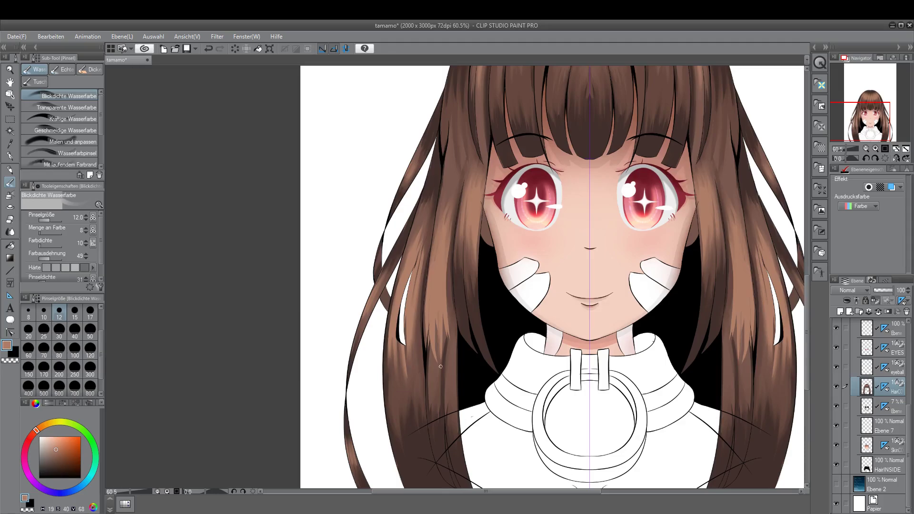
scroll(464, 202, down, 5)
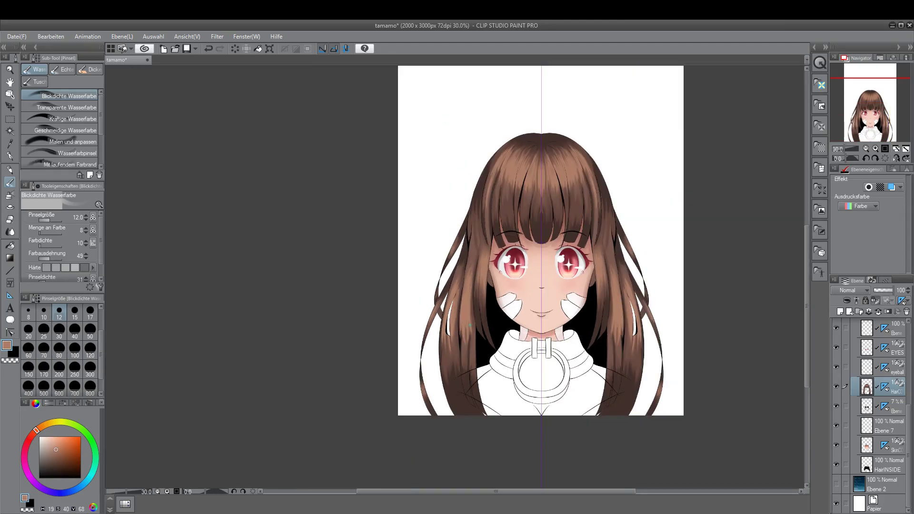
Step: Soften the transitions between highlights and shadows in the hair with the Blickdichte Wasserfarbe brush, trying size 40 and settling on 20
key(bracketright)
key(bracketright)
key(bracketright)
key(bracketright)
key(bracketright)
key(bracketright)
scroll(534, 235, up, 3)
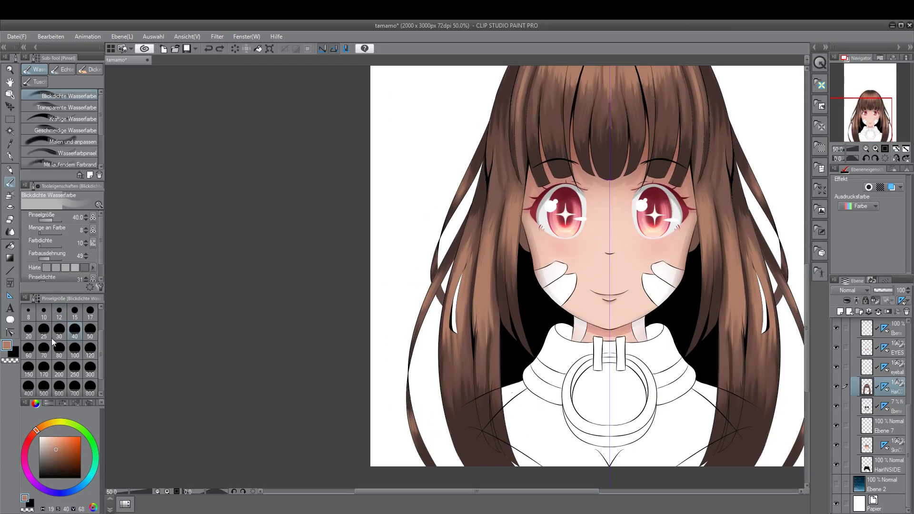
scroll(536, 271, up, 4)
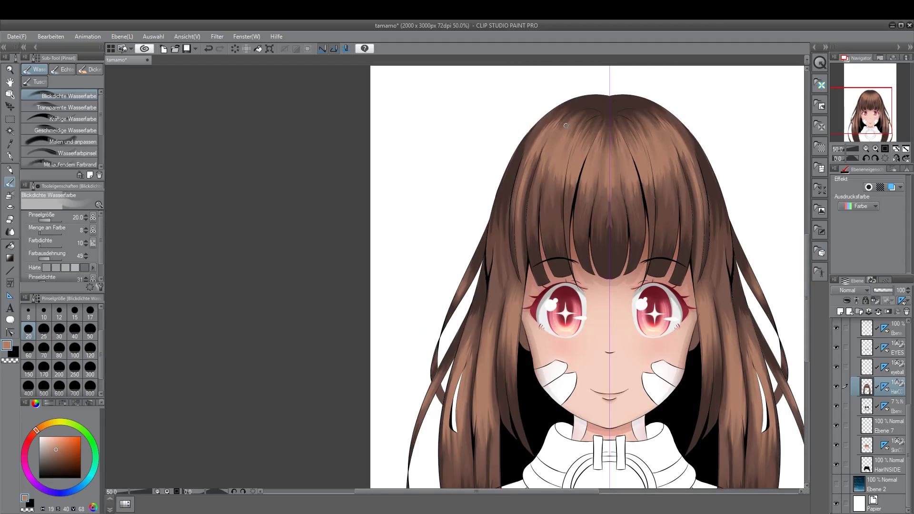
Step: Shade the crown and lower hair ends with sampled dark browns (including H 11, S 33, V 26) using the Hart airbrush at size 800
scroll(596, 186, down, 4)
scroll(599, 214, up, 3)
alt+click(604, 236)
key(b)
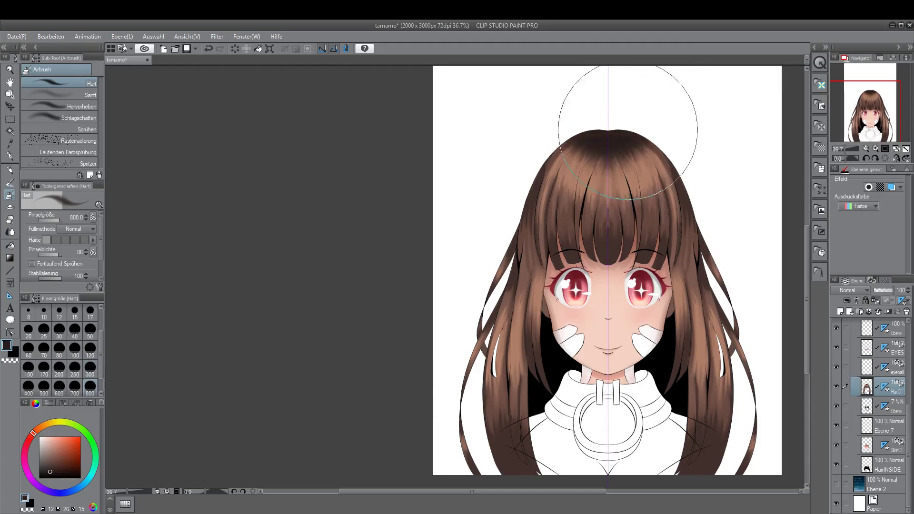
scroll(695, 373, up, 2)
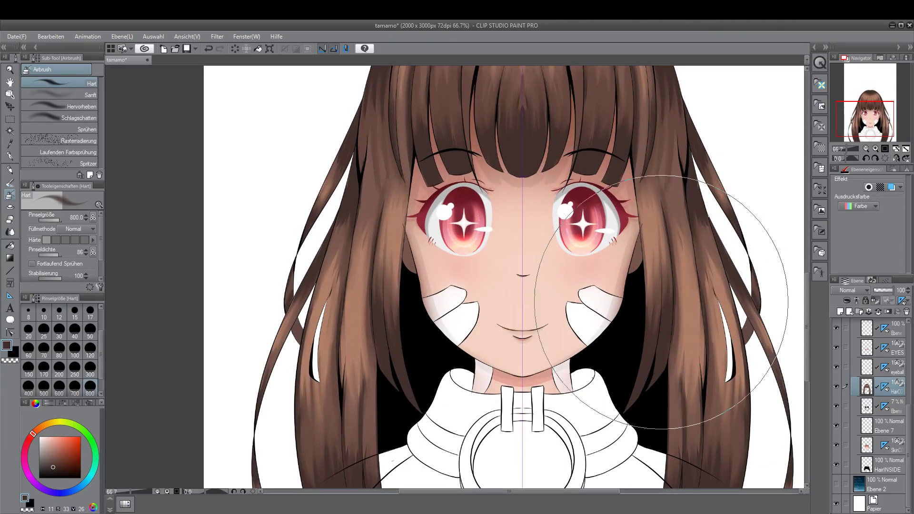
scroll(707, 270, down, 2)
scroll(707, 270, up, 1)
scroll(428, 428, down, 1)
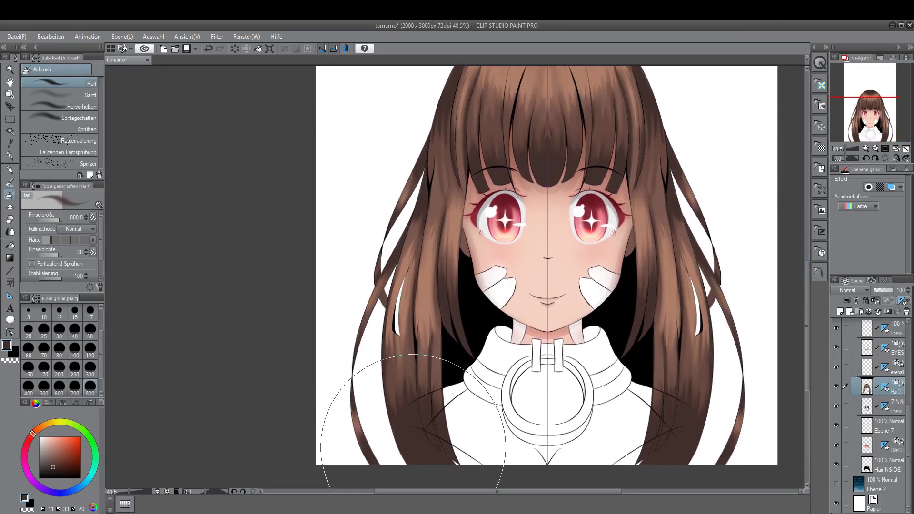
Step: Try a dark brown (H 11, S 43, V 20) stroke on the lower side lock with the Spitzfeder at size 30 and undo it
key(p)
alt+click(407, 410)
key(ctrl+z)
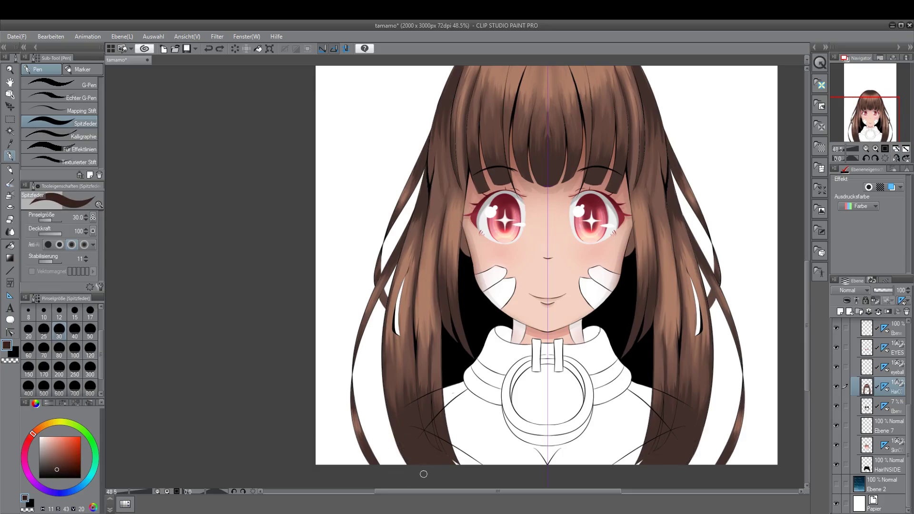
scroll(505, 143, down, 2)
scroll(610, 195, up, 2)
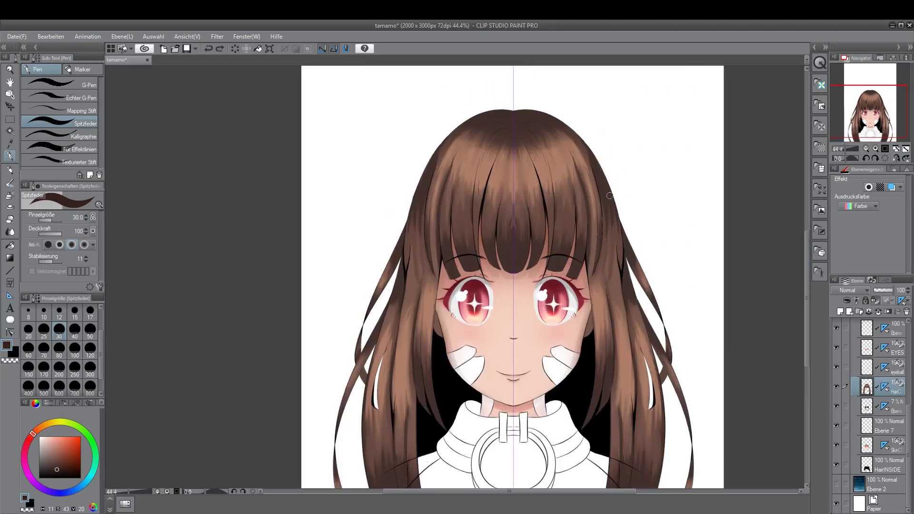
scroll(609, 195, down, 1)
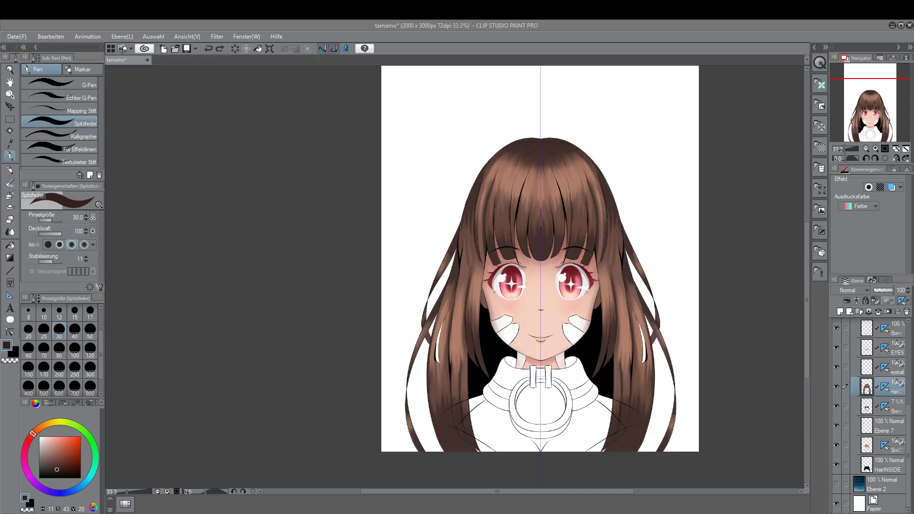
scroll(535, 312, up, 1)
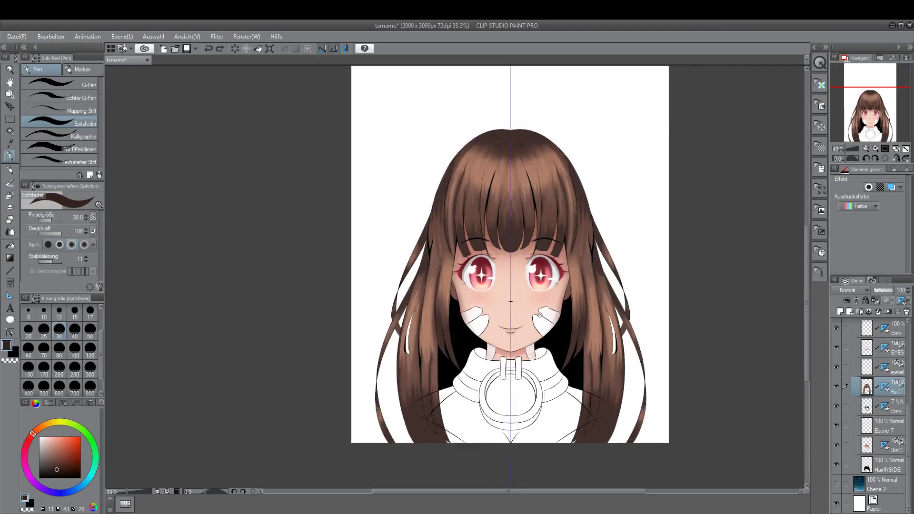
scroll(155, 281, up, 1)
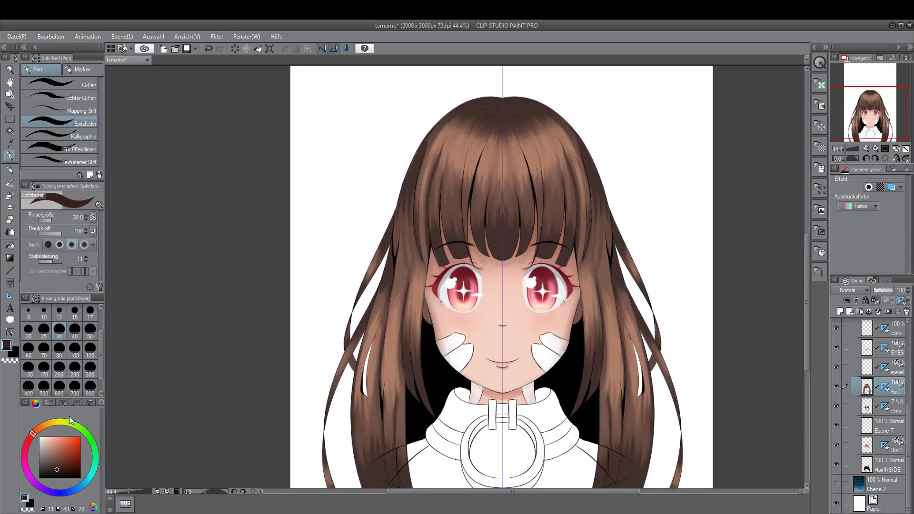
Step: Draw thin dark brown (H 11, S 32, V 19) strands over the upper hair with the Spitzfeder at size 8
click(28, 313)
drag(469, 119, 449, 177)
key(ctrl+z)
alt+click(489, 115)
drag(469, 210, 450, 126)
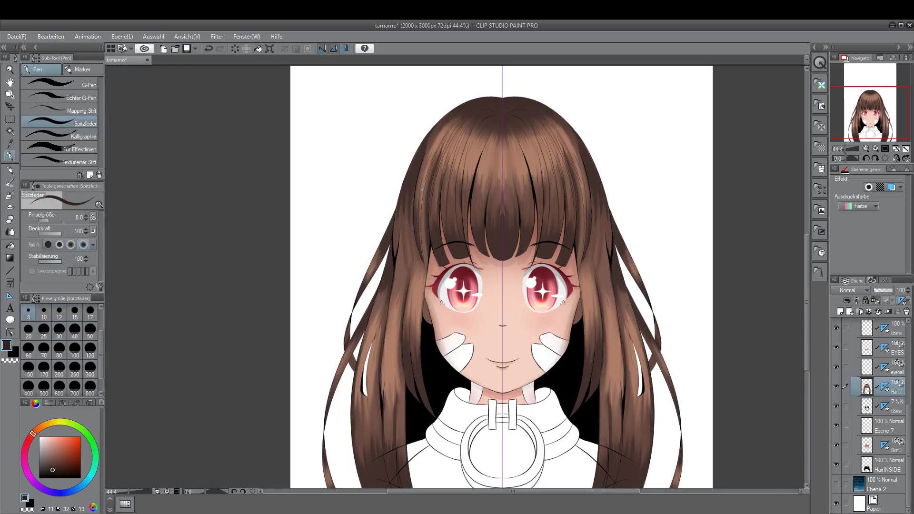
Step: Select the whole hair, including fringe, side locks and outer strands, with the automatic selection limited to the current layer
scroll(501, 210, up, 1)
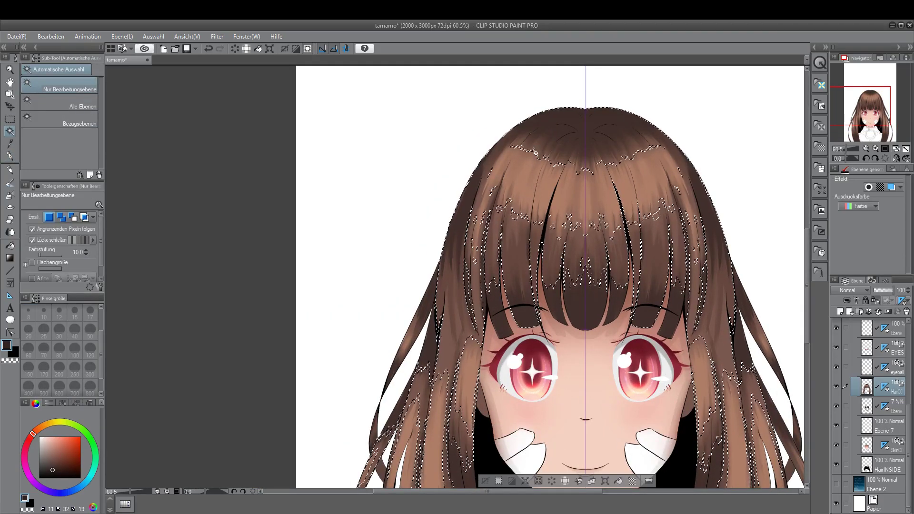
click(522, 232)
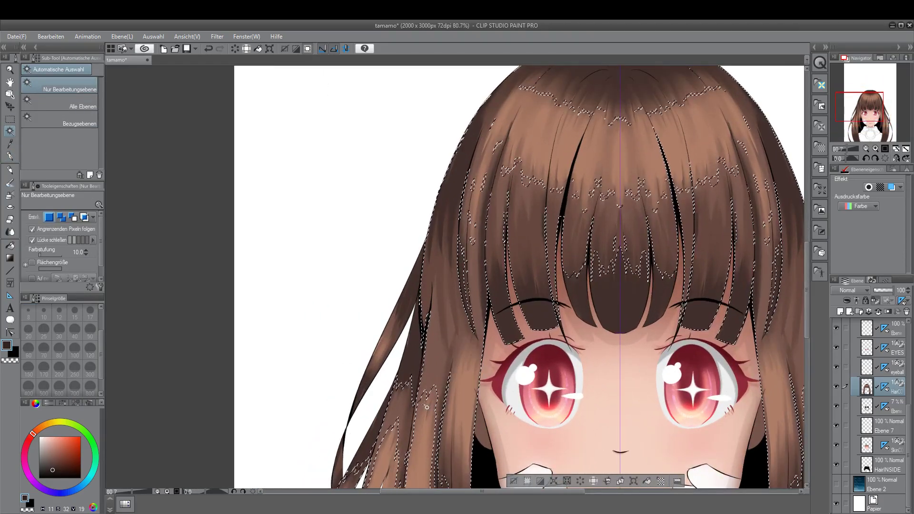
scroll(806, 281, down, 7)
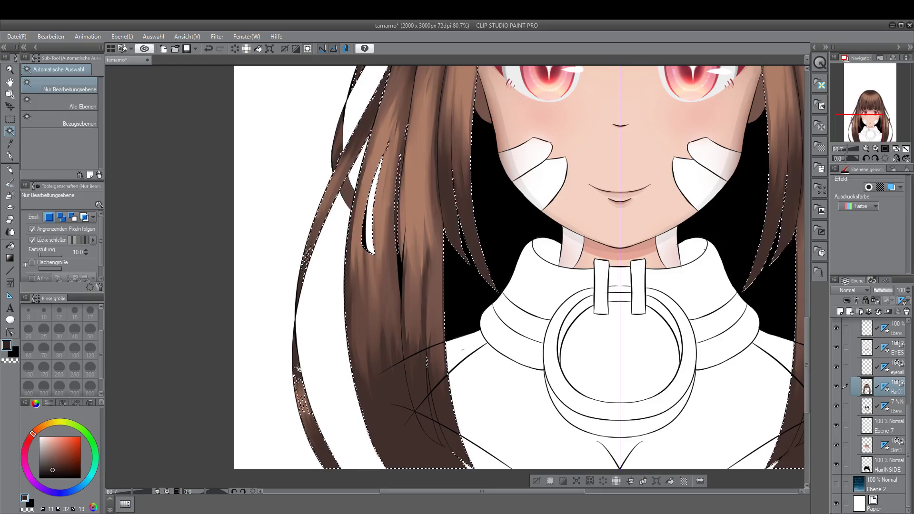
scroll(290, 343, down, 2)
scroll(803, 279, up, 5)
Step: Create a new layer above the hair with a vertical symmetry ruler along the face's centre, and ready a black Spitzfeder at size 3
key(ctrl+shift+n)
key(p)
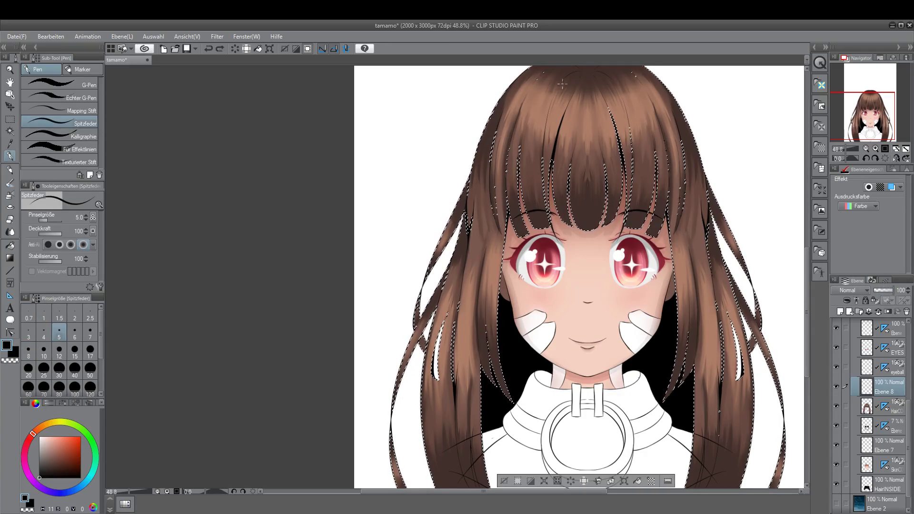
scroll(571, 286, up, 2)
click(29, 333)
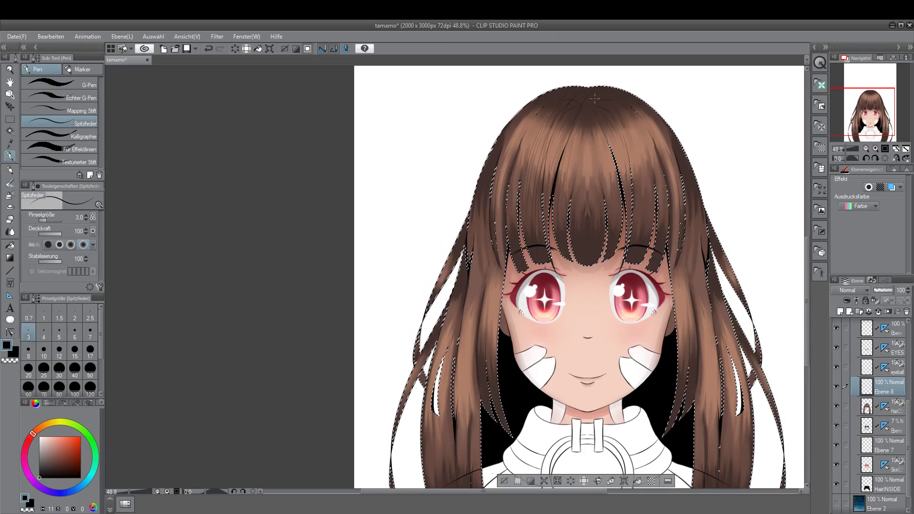
key(u)
drag(588, 128, 588, 215)
key(p)
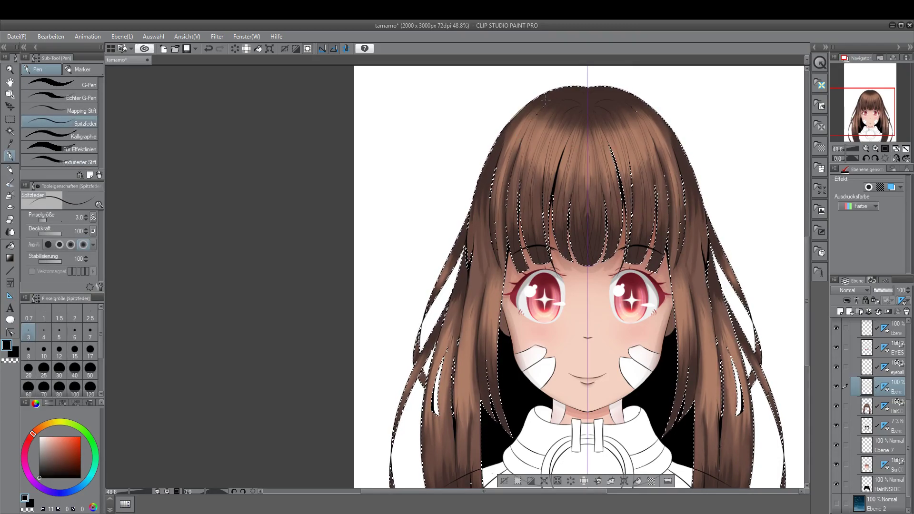
Step: Draw fine black strand lines over the fringe and side locks, deselect the hair, and reduce the line layer's opacity to 21%
scroll(526, 157, down, 3)
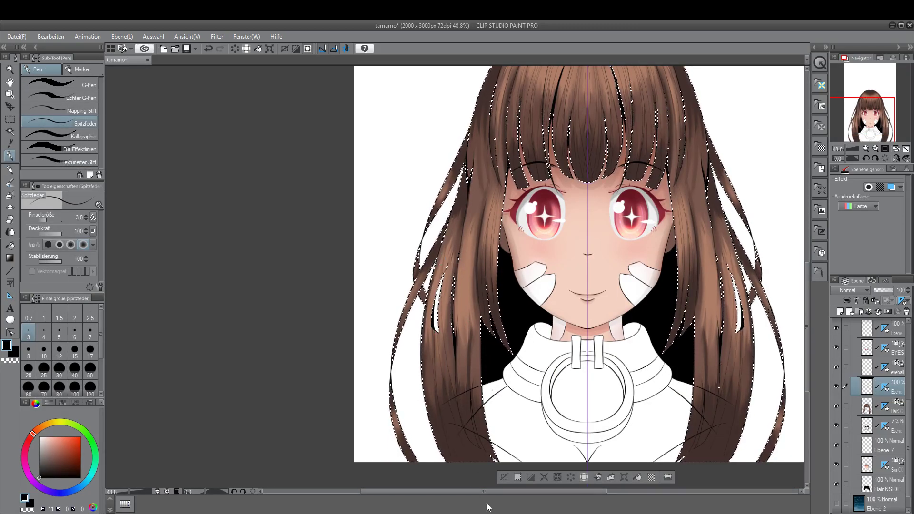
scroll(549, 101, up, 3)
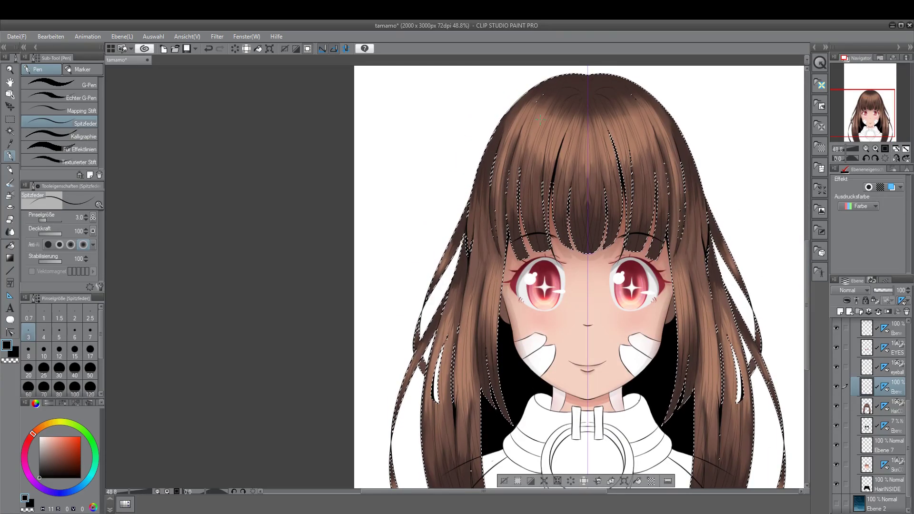
key(m)
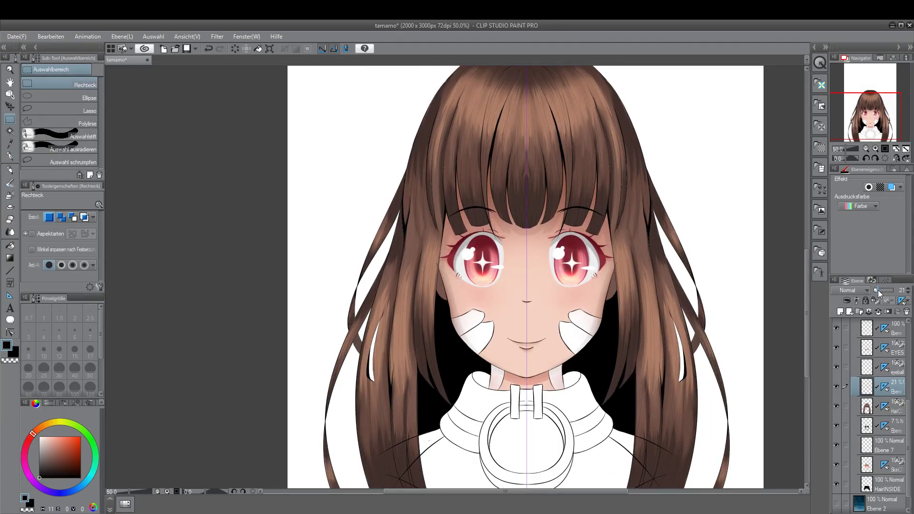